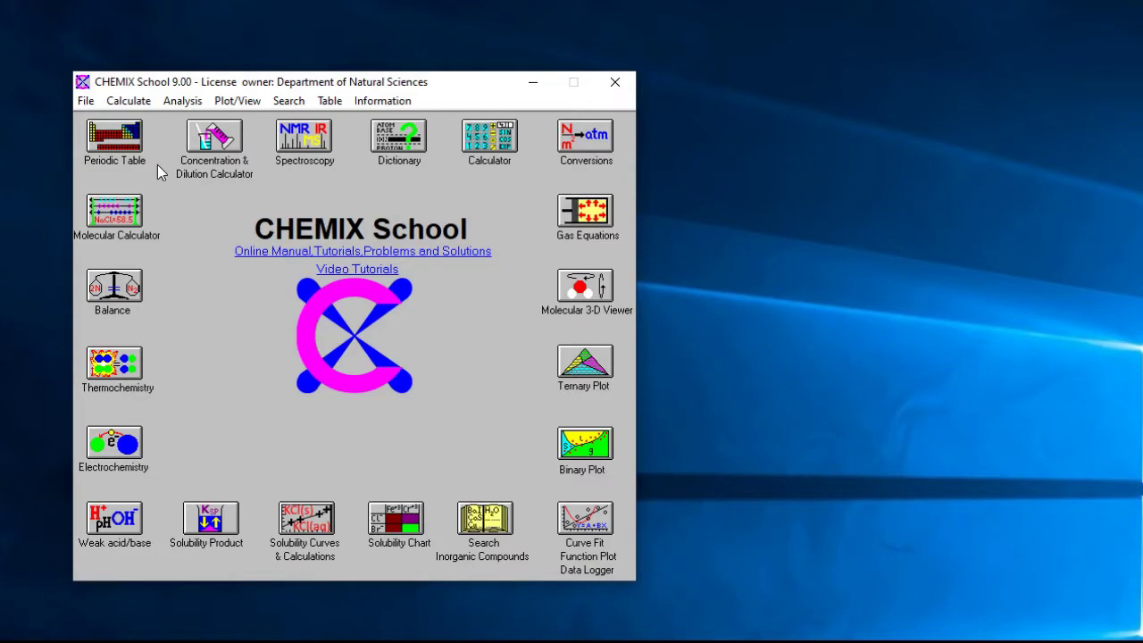
# - Open the periodic table, preview melting-point colouring, then restore the standard name colour coding
pyautogui.click(114, 145)
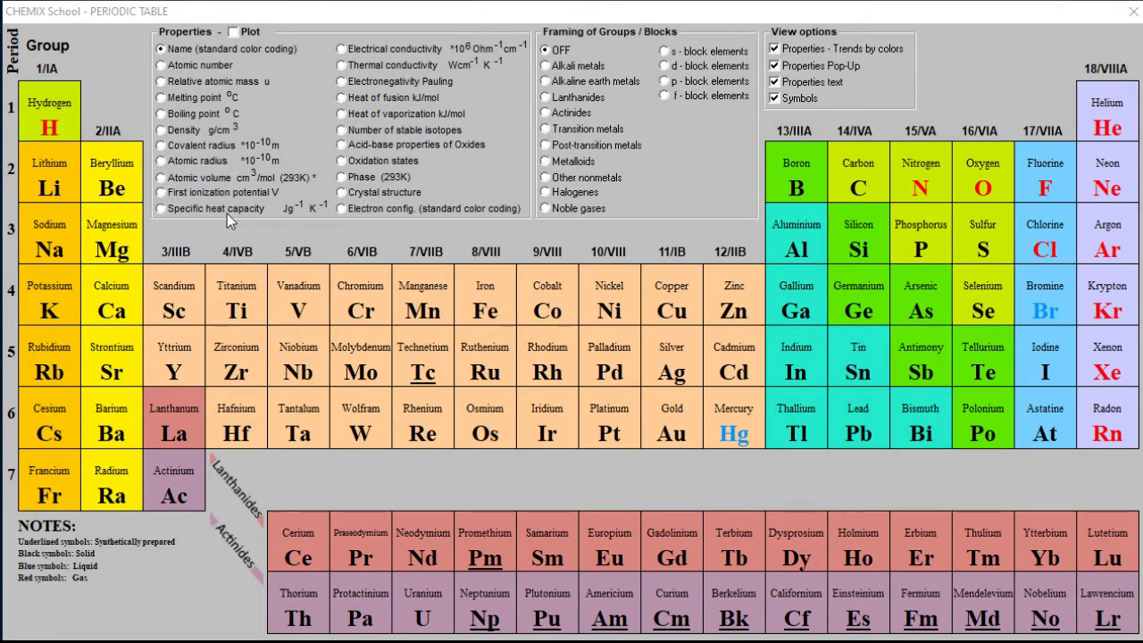
pyautogui.click(163, 97)
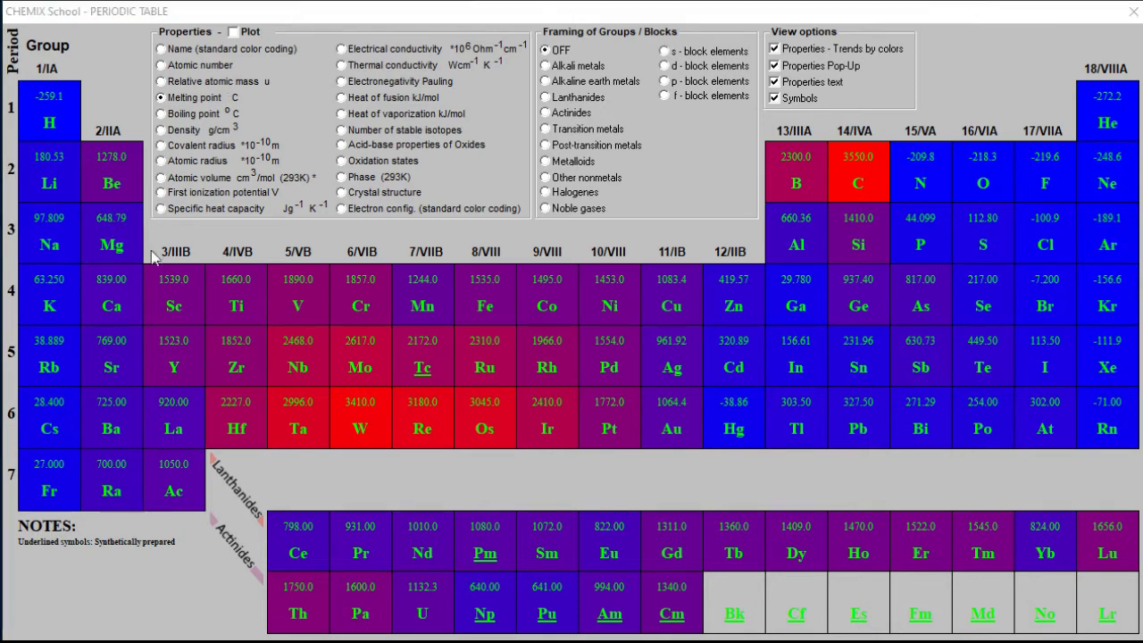
pyautogui.click(161, 49)
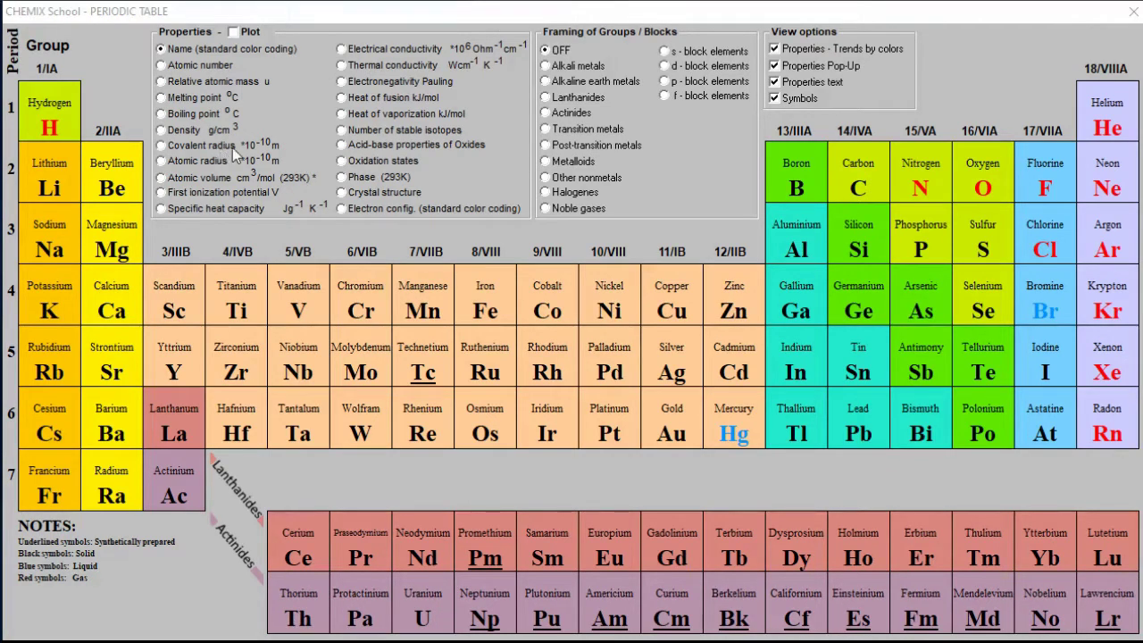
pyautogui.click(575, 70)
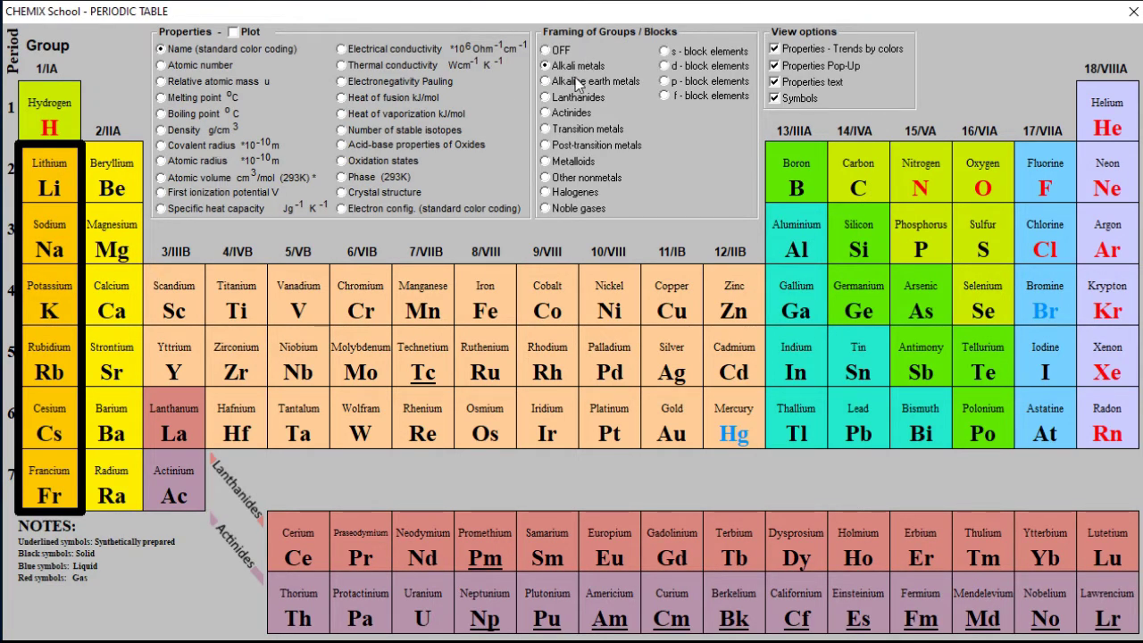
pyautogui.click(576, 82)
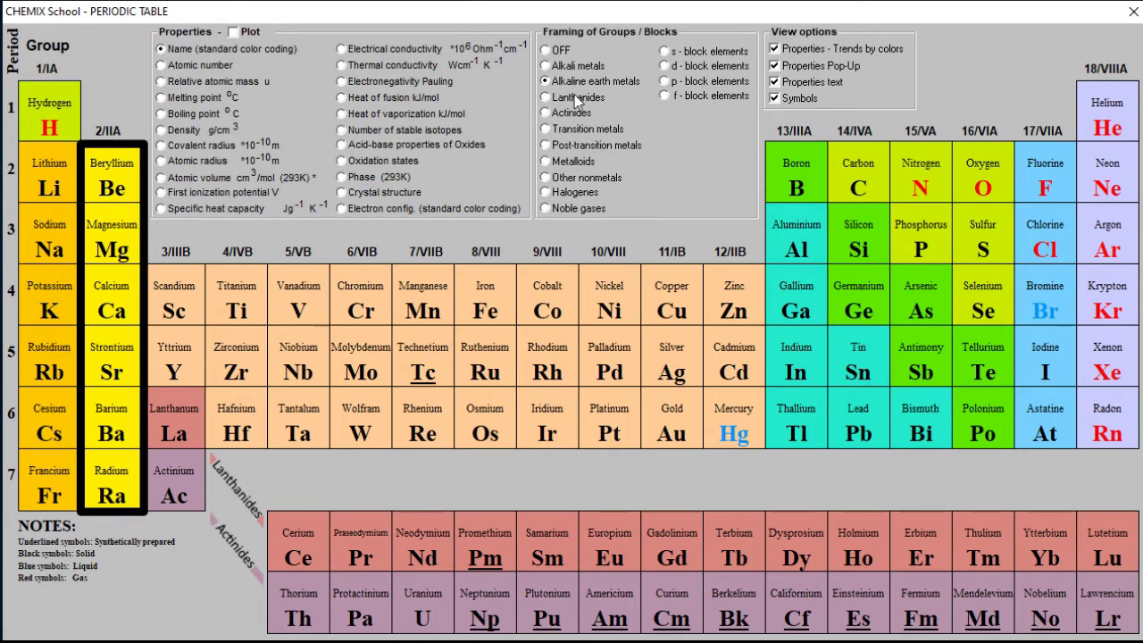
pyautogui.click(574, 96)
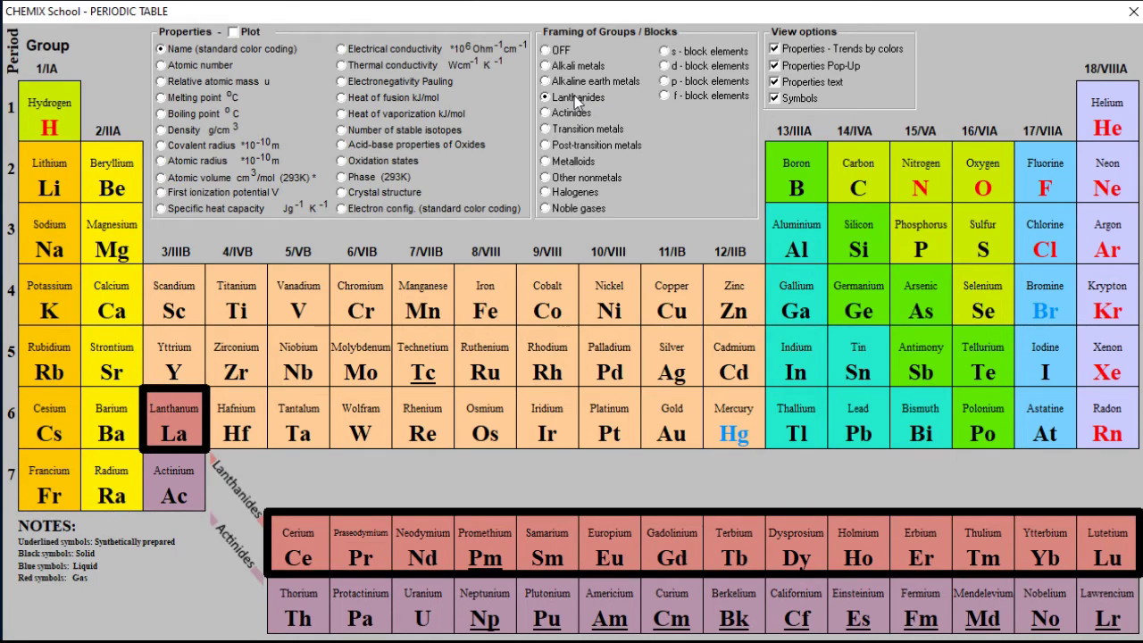
pyautogui.click(571, 112)
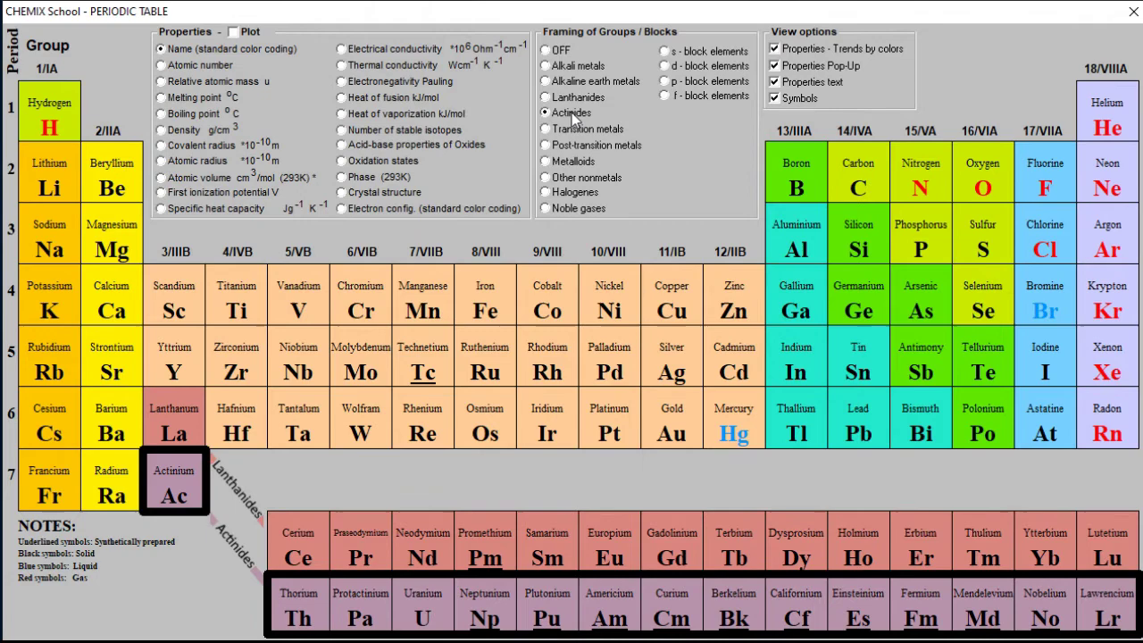
pyautogui.click(571, 127)
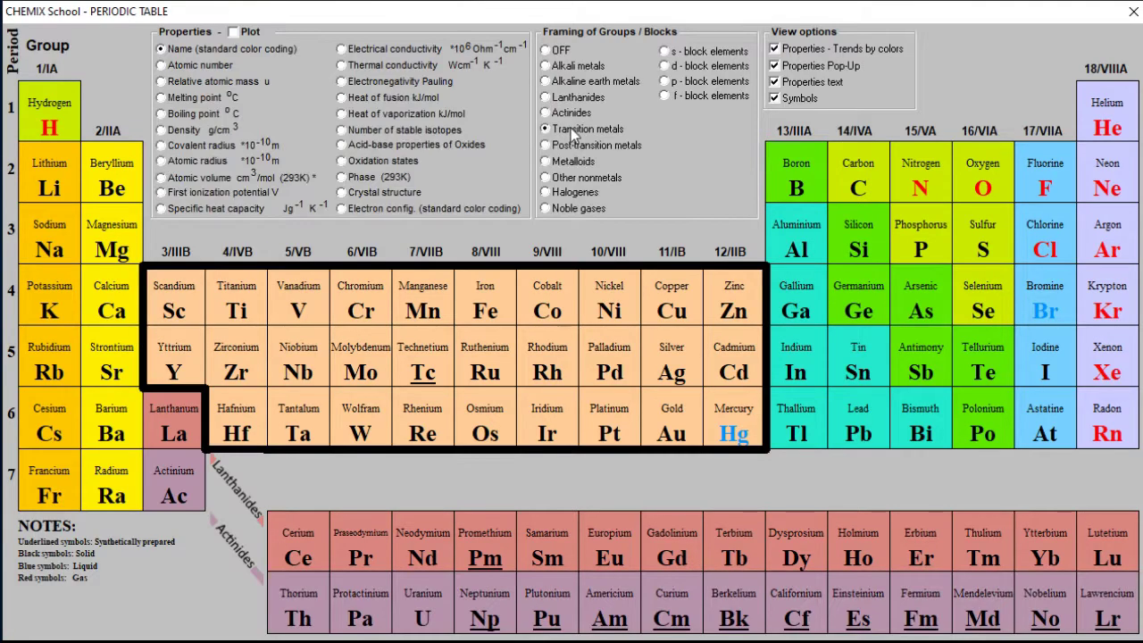
pyautogui.click(563, 145)
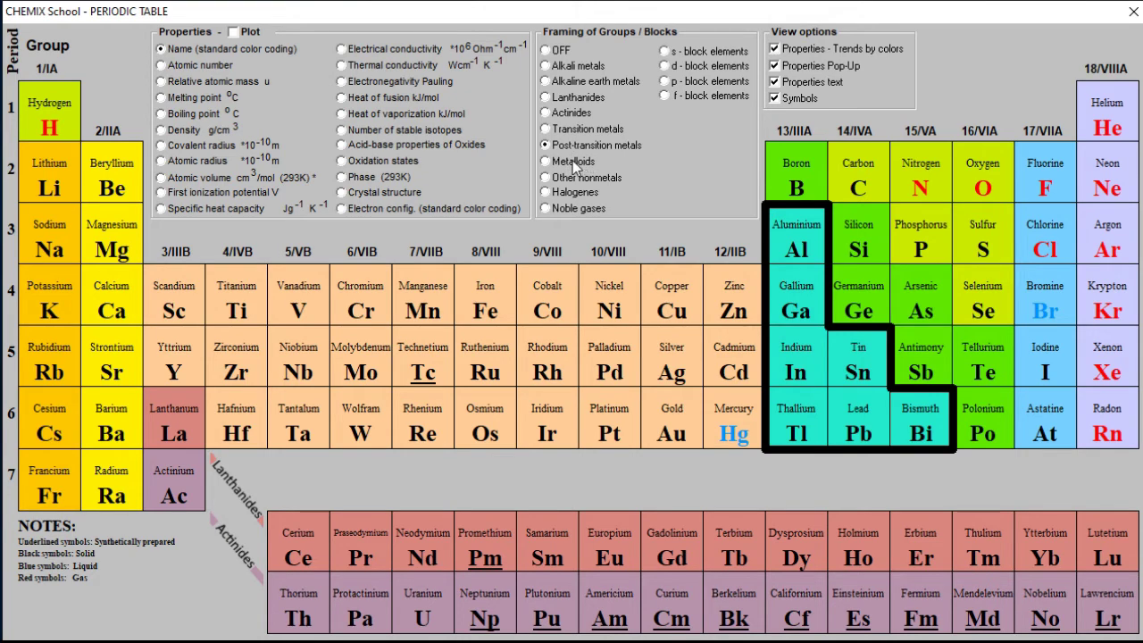
pyautogui.click(572, 159)
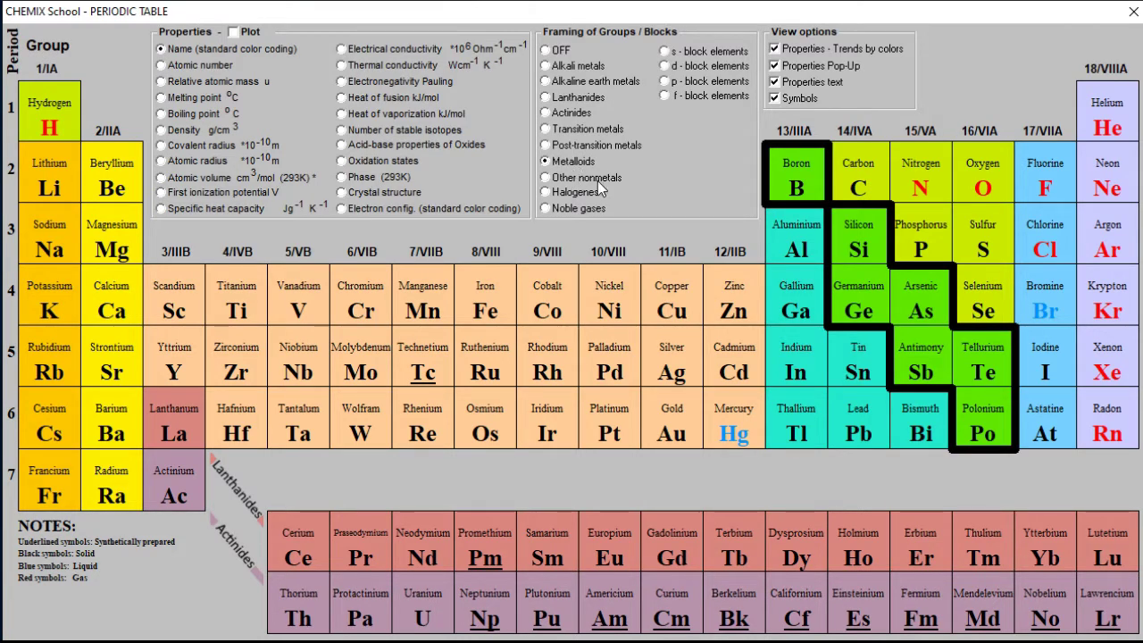
pyautogui.click(578, 180)
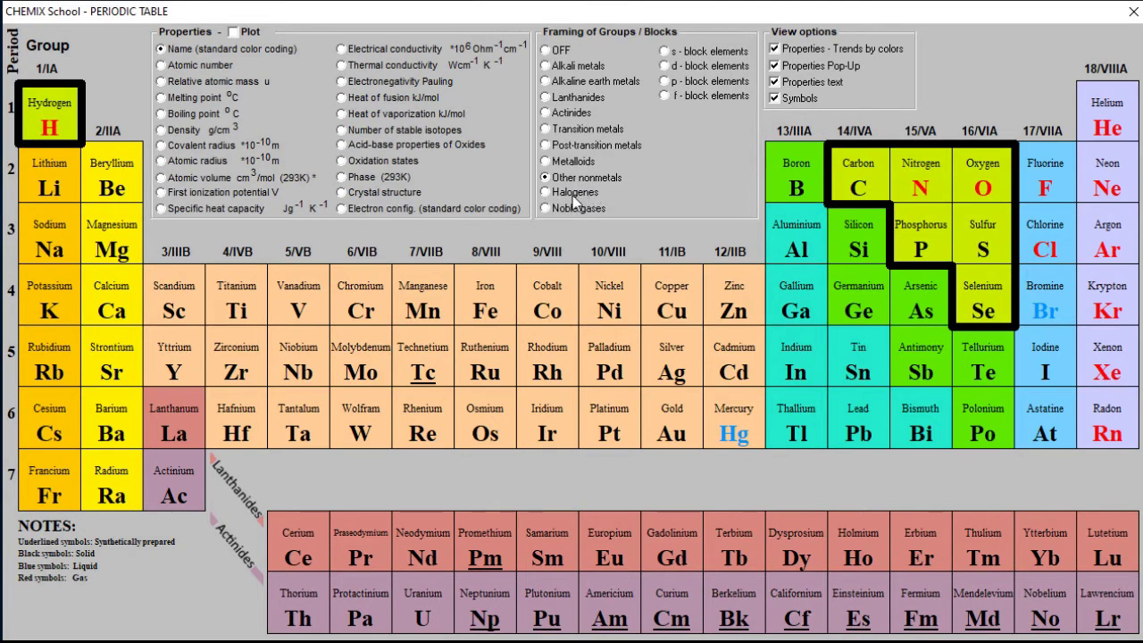
pyautogui.click(573, 198)
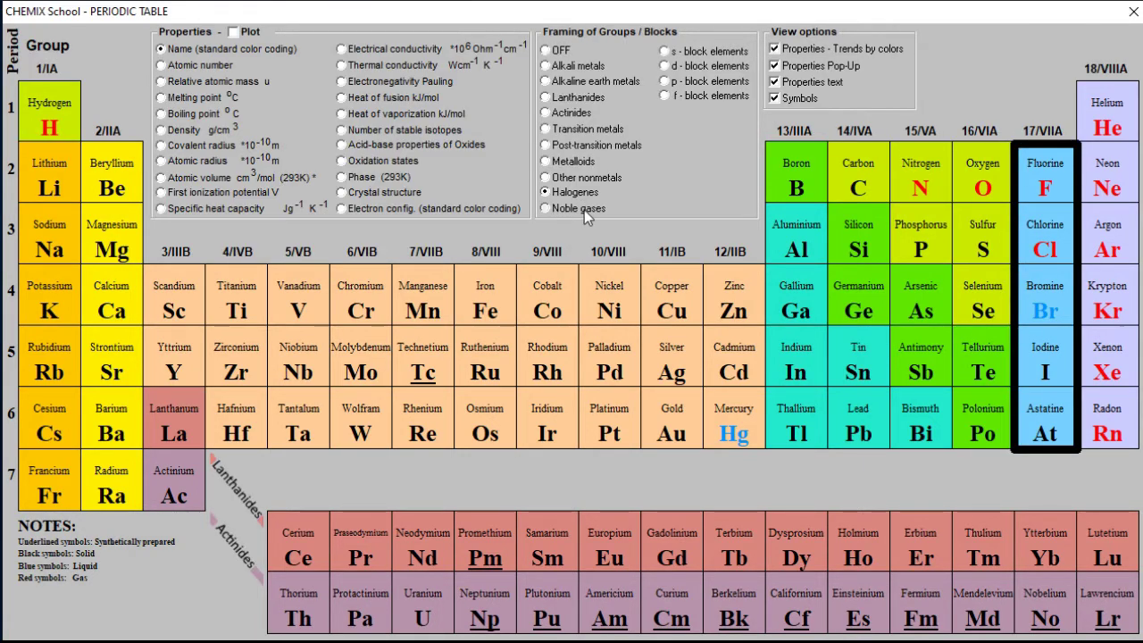
pyautogui.click(578, 209)
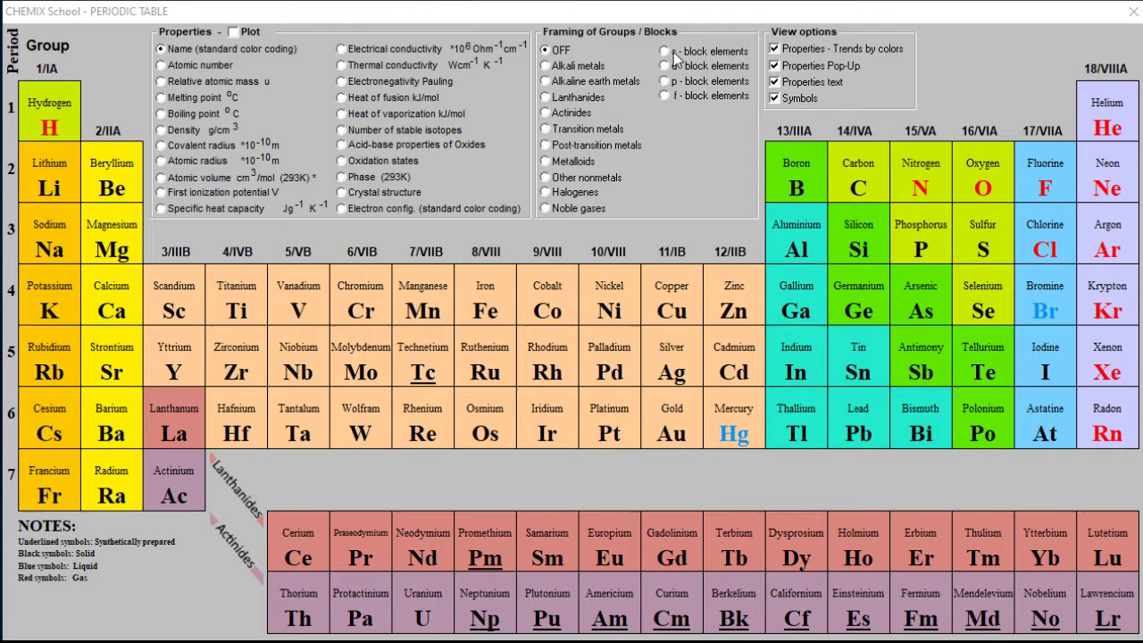
pyautogui.click(674, 56)
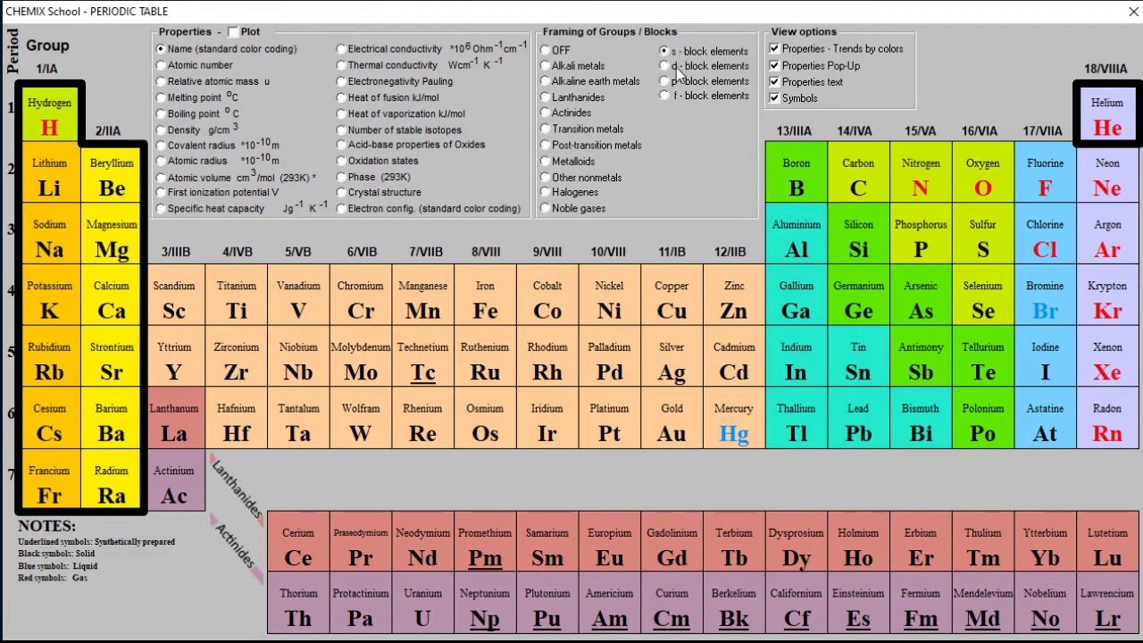
pyautogui.click(676, 67)
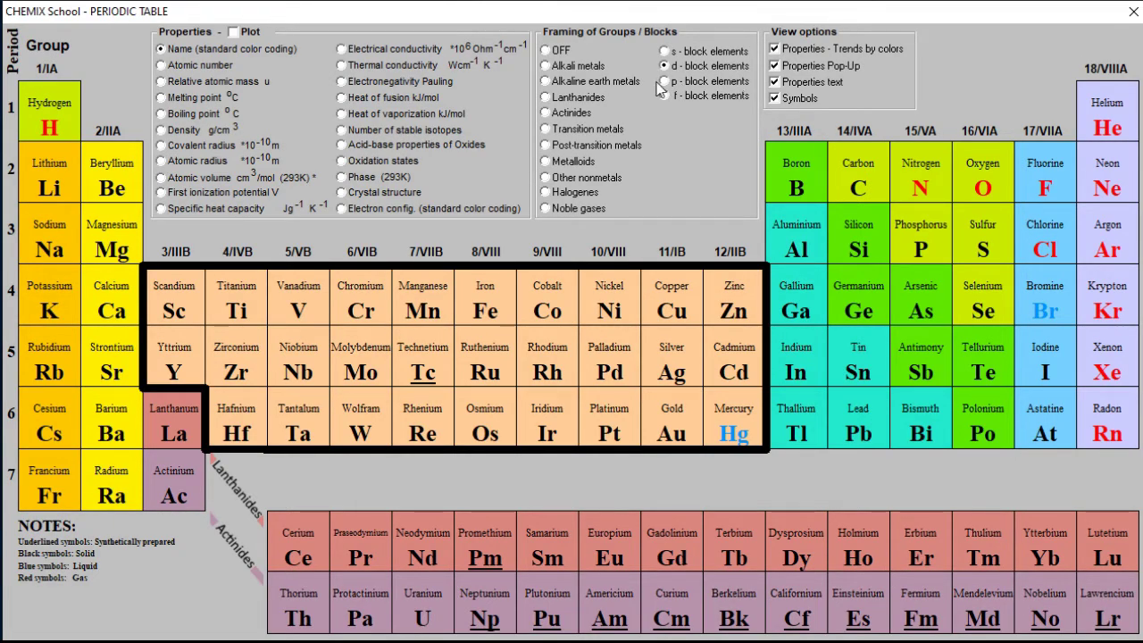
pyautogui.click(664, 82)
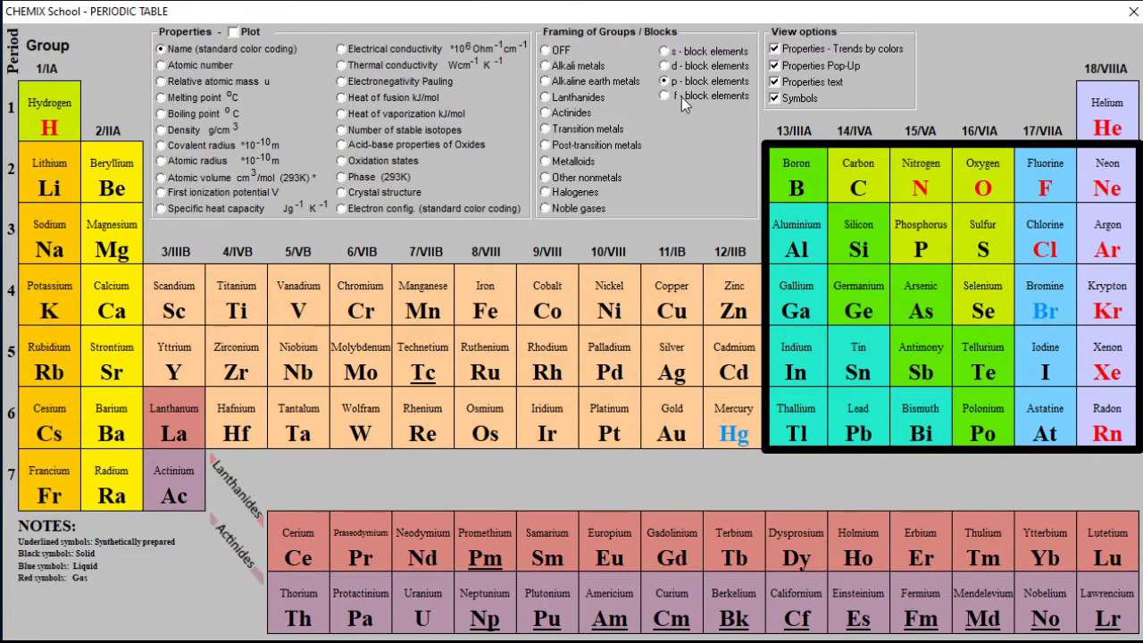
pyautogui.click(665, 97)
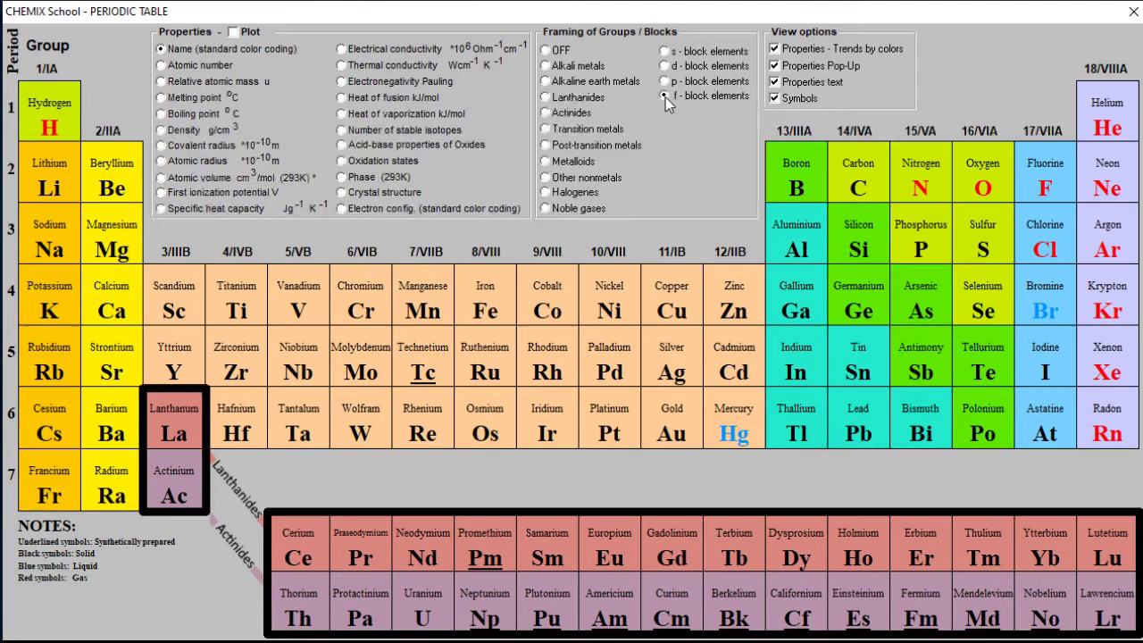
pyautogui.click(665, 98)
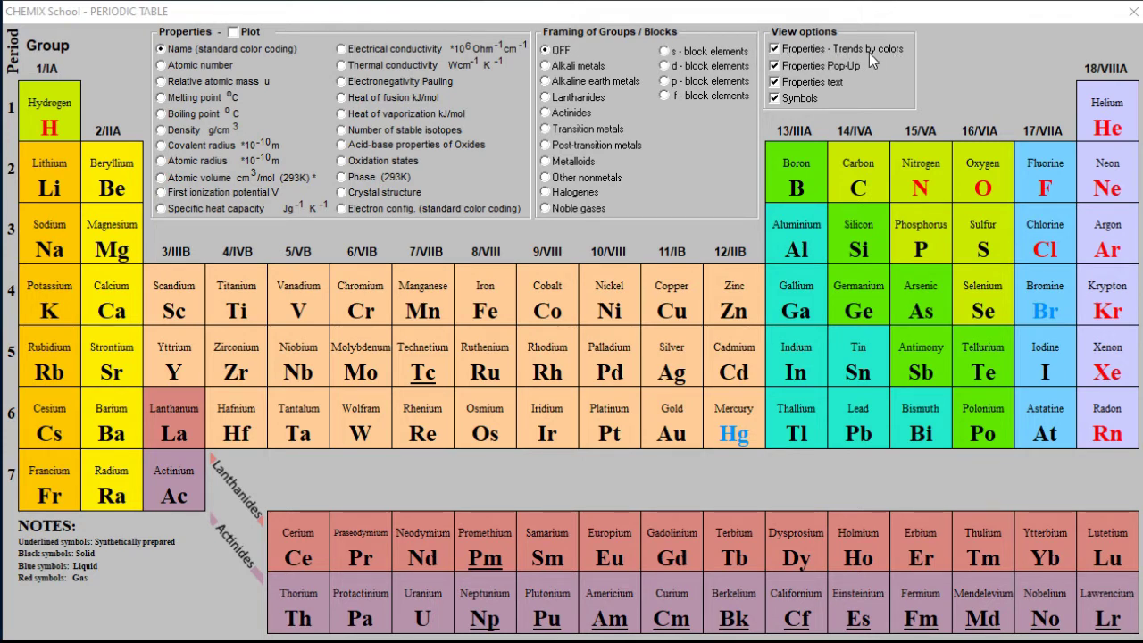
pyautogui.click(200, 118)
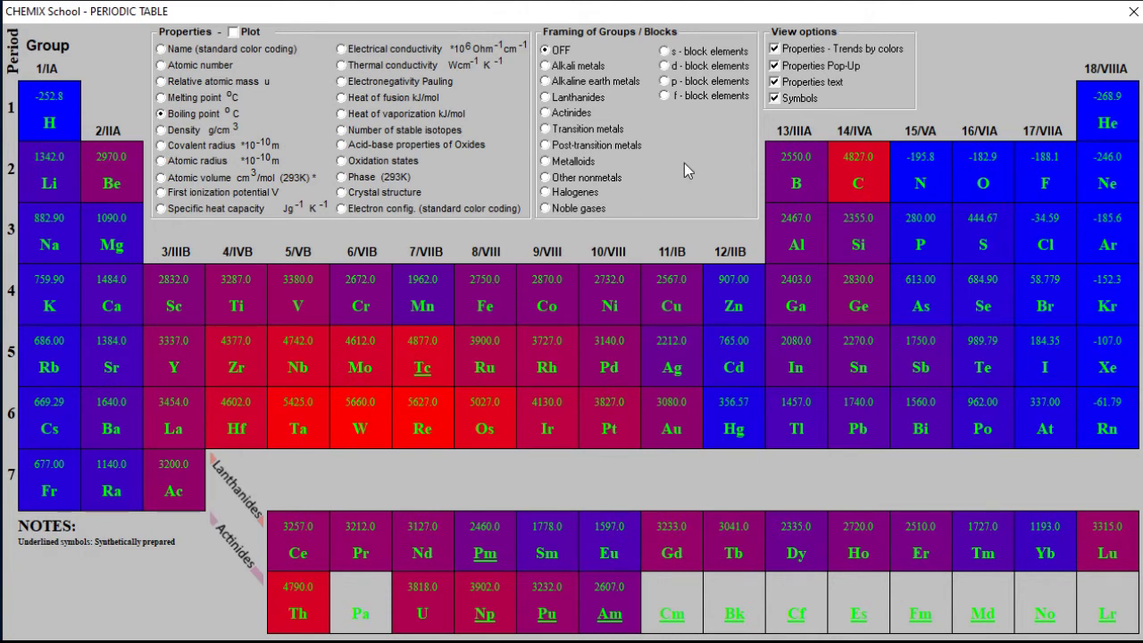
pyautogui.click(797, 83)
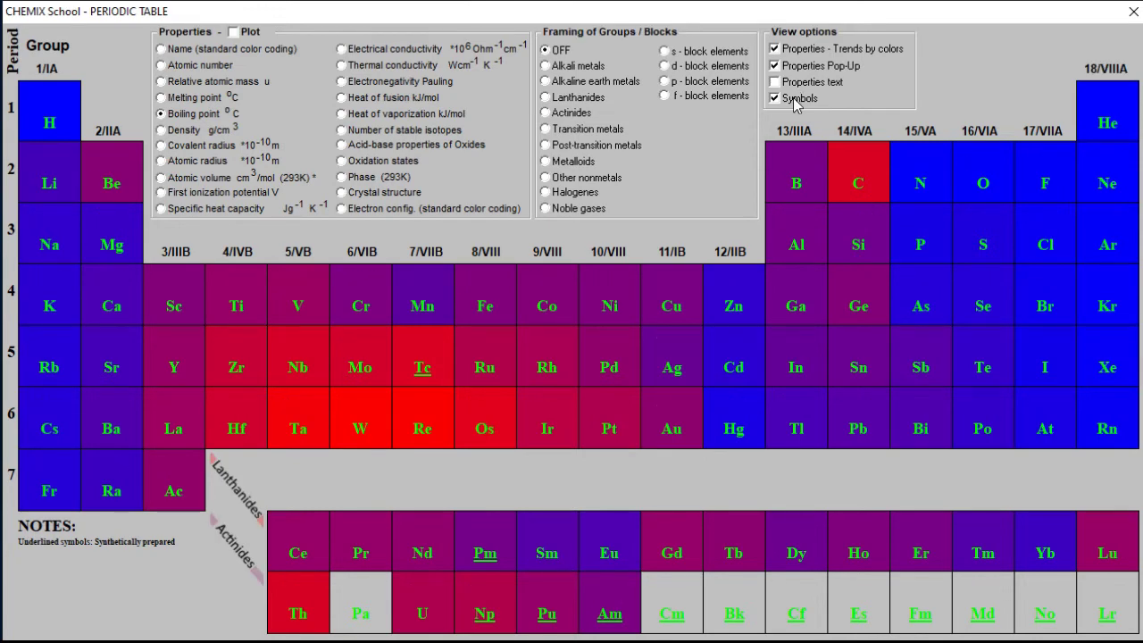
pyautogui.click(798, 100)
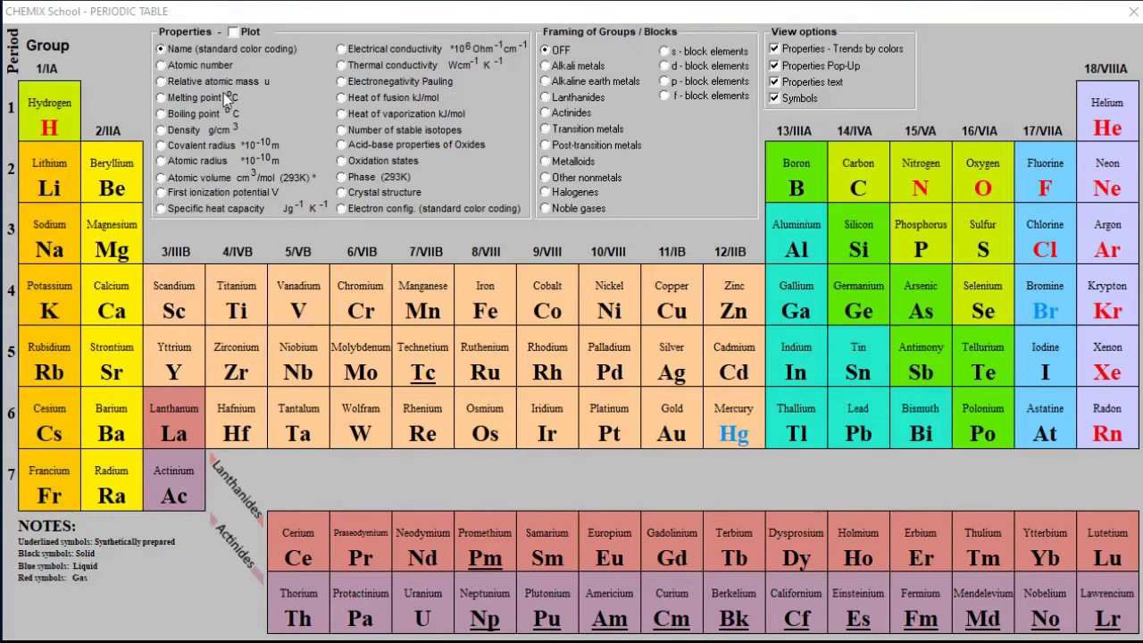
pyautogui.click(248, 36)
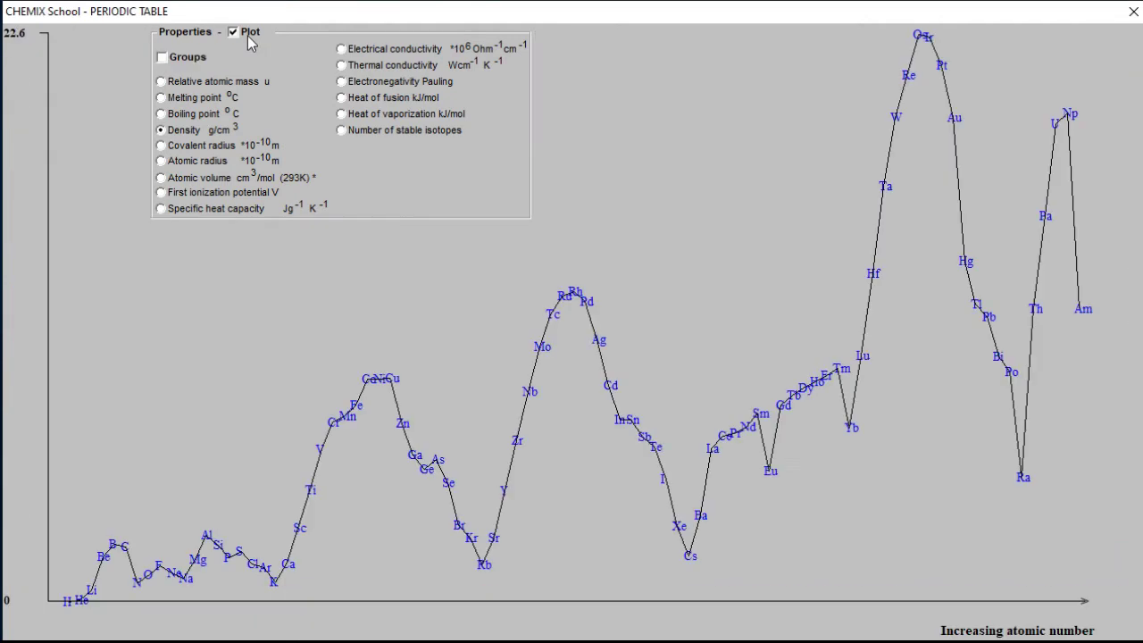
pyautogui.click(162, 59)
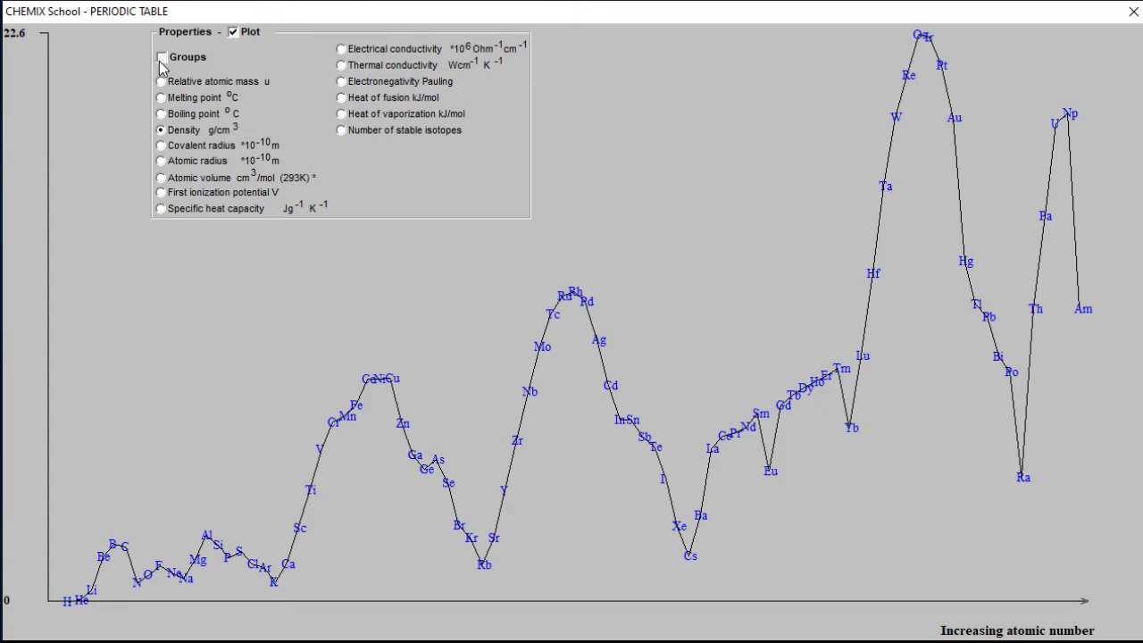
pyautogui.click(341, 81)
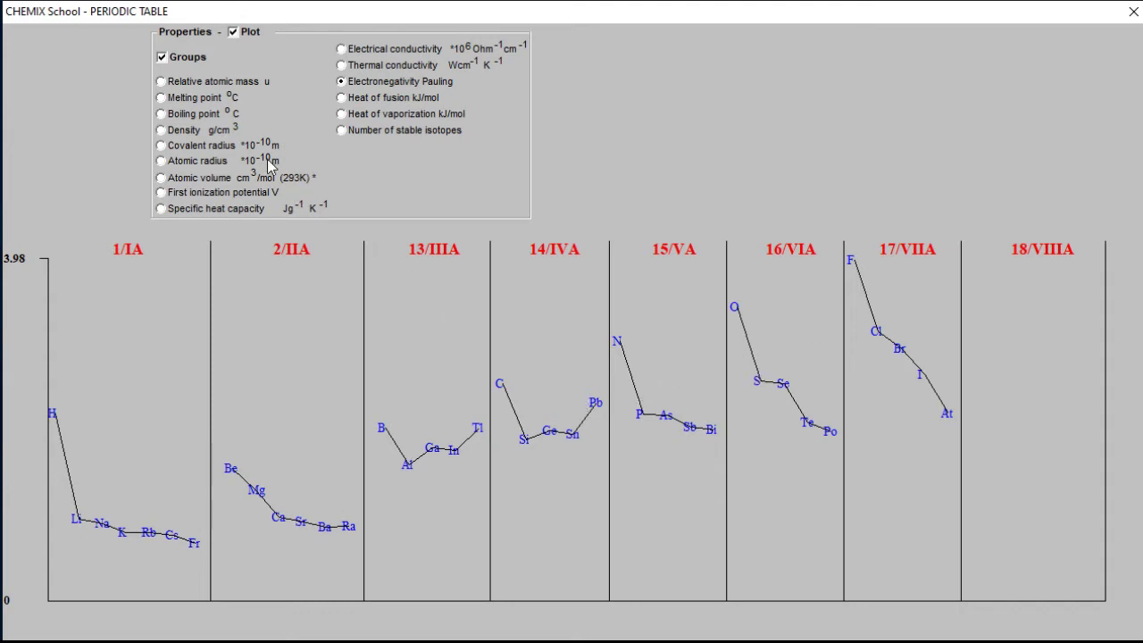
pyautogui.click(233, 33)
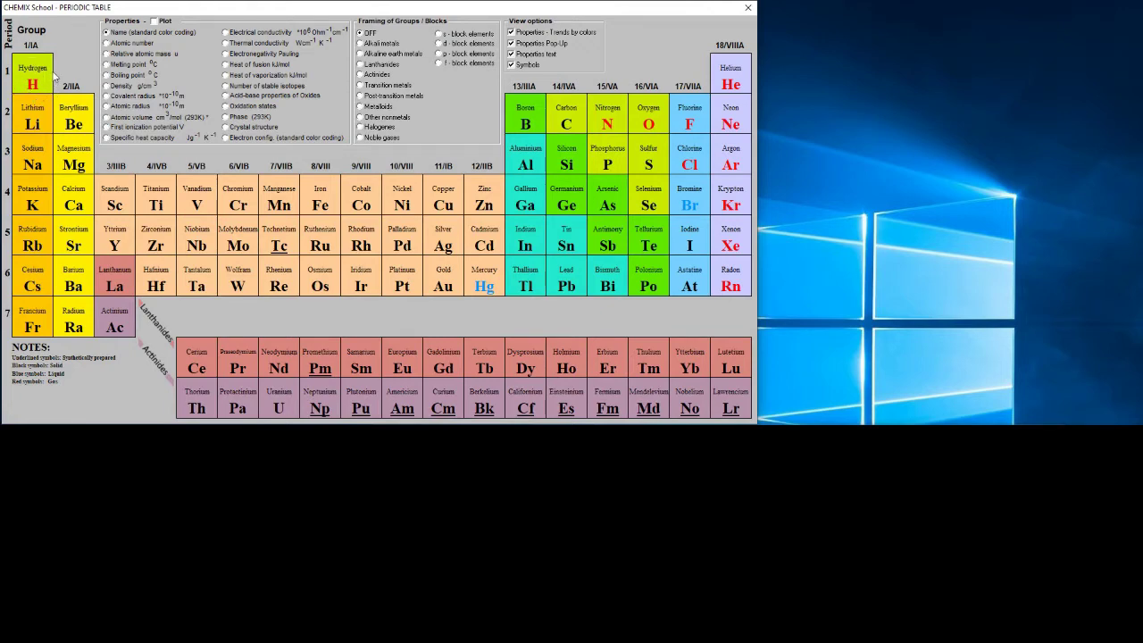
# - Open hydrogen's properties window, then switch it to lanthanum (atomic number 57, mass 138.9055)
pyautogui.click(35, 77)
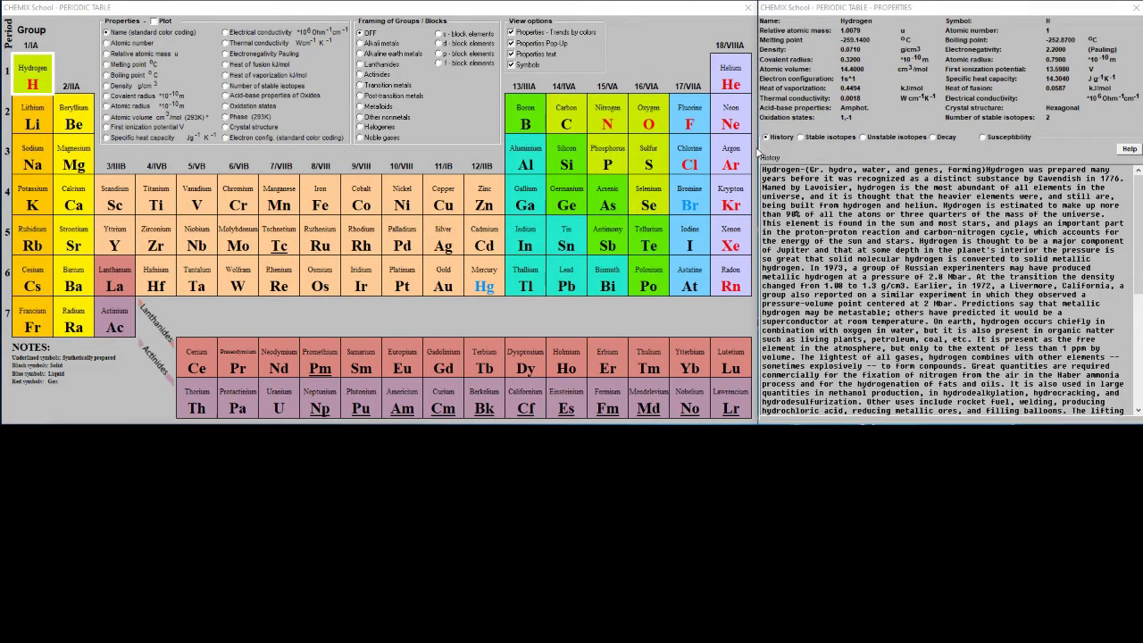
pyautogui.click(117, 293)
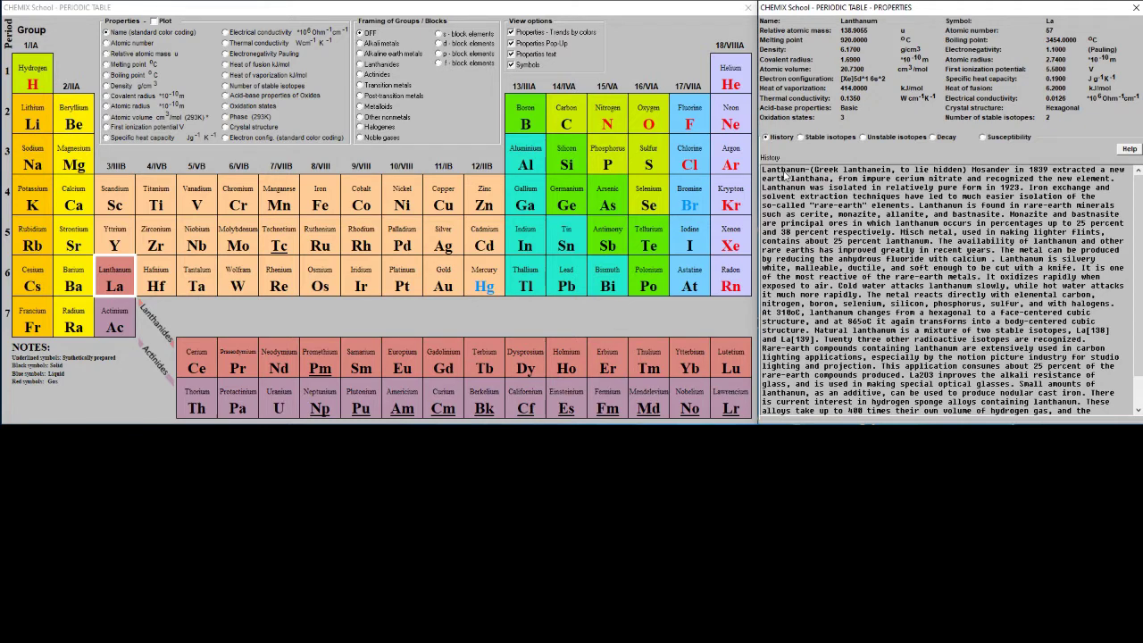
# - Show lanthanum's stable isotopes: La[139] at 99.910% and La[138] at 0.090%
pyautogui.click(802, 138)
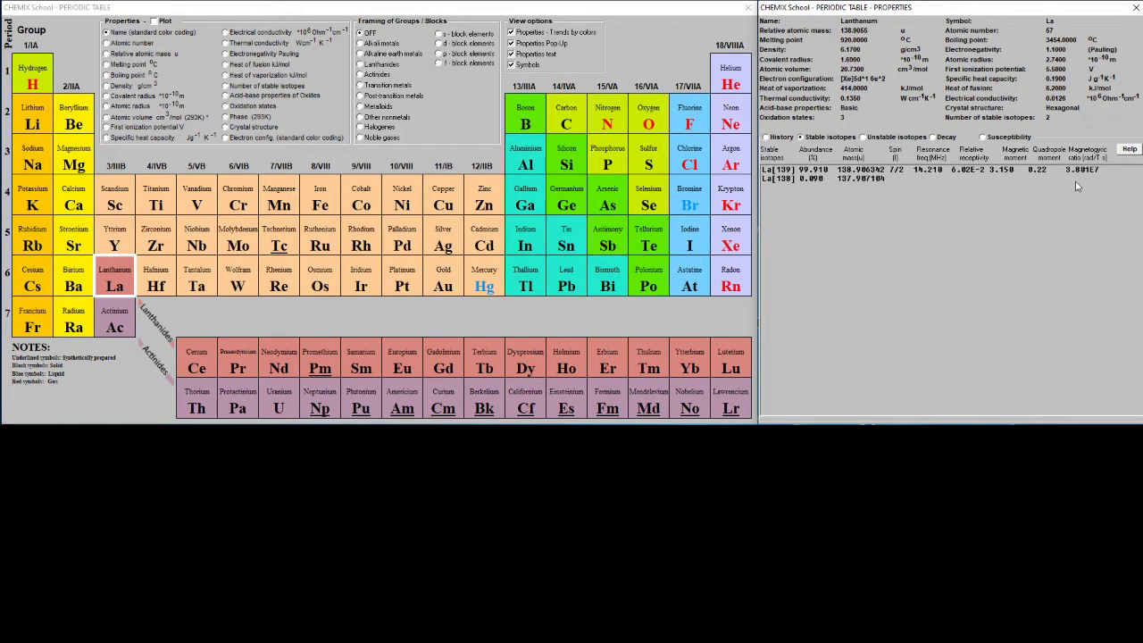
# - List lanthanum's unstable isotopes from La[120] onward, with half-lives and decay modes
pyautogui.click(862, 137)
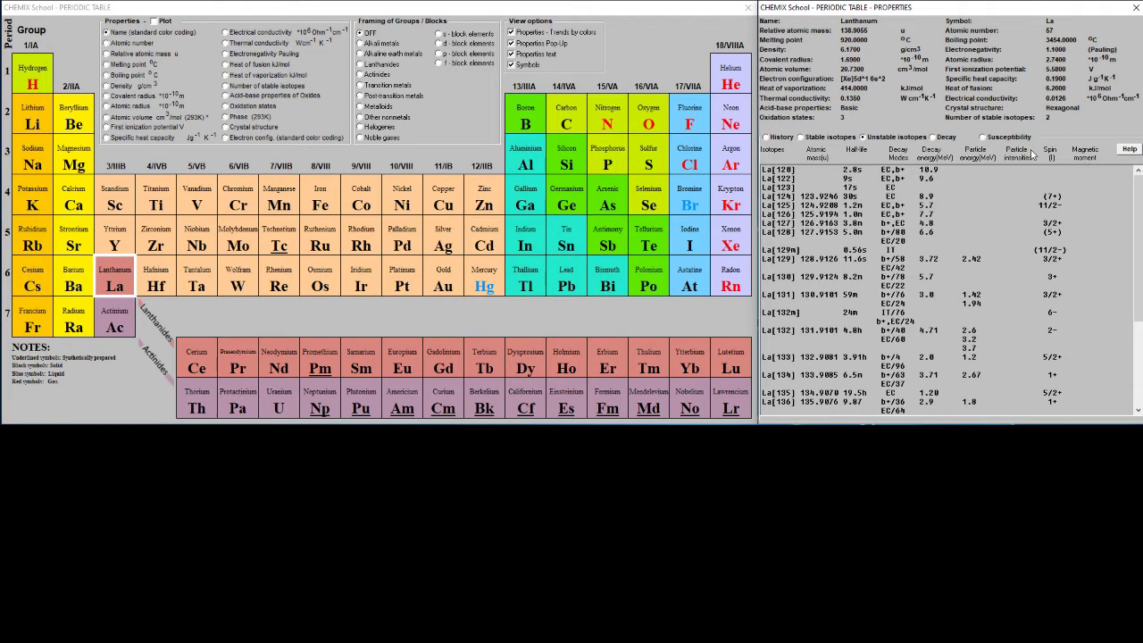
# - View lanthanum's decay, susceptibility and history, then switch to hydrogen (mass 1.0079)
pyautogui.click(931, 138)
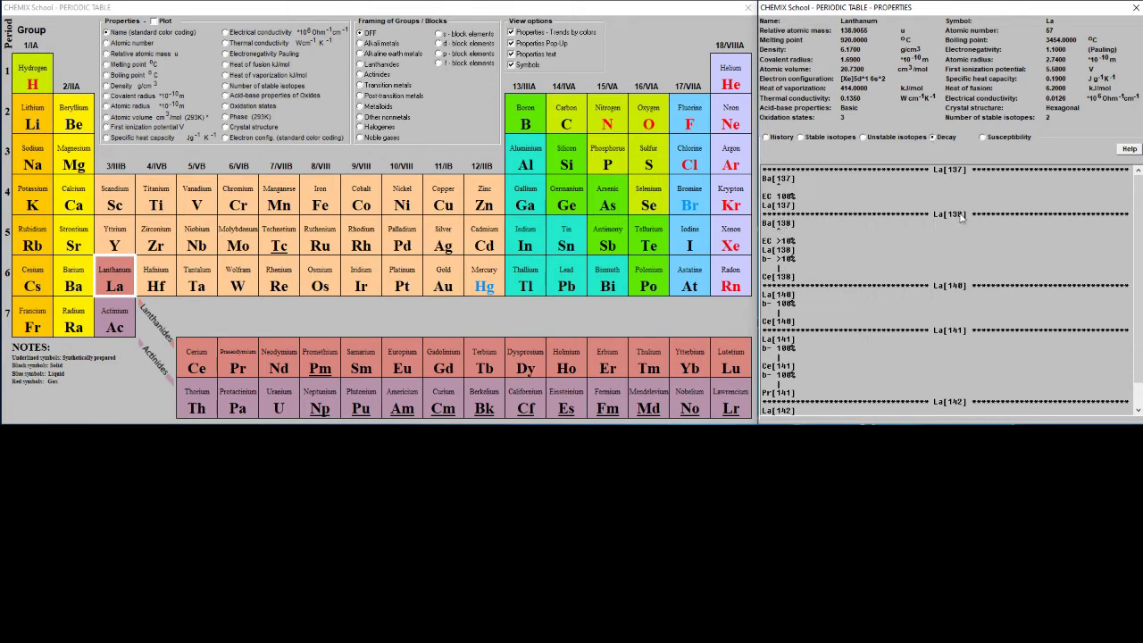
pyautogui.click(983, 138)
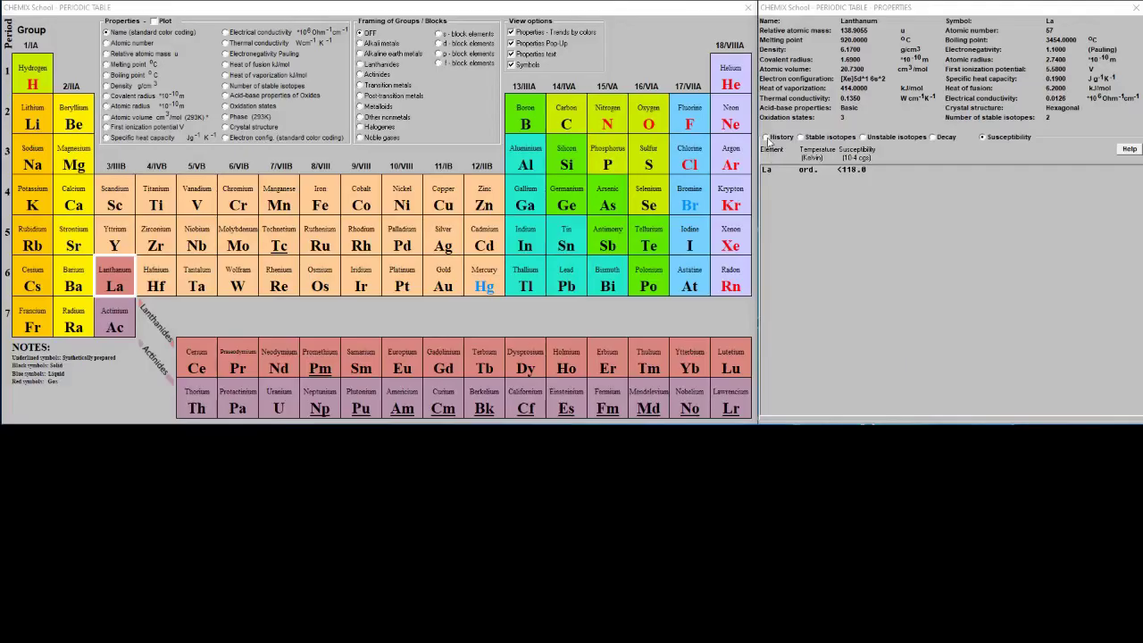
pyautogui.click(767, 138)
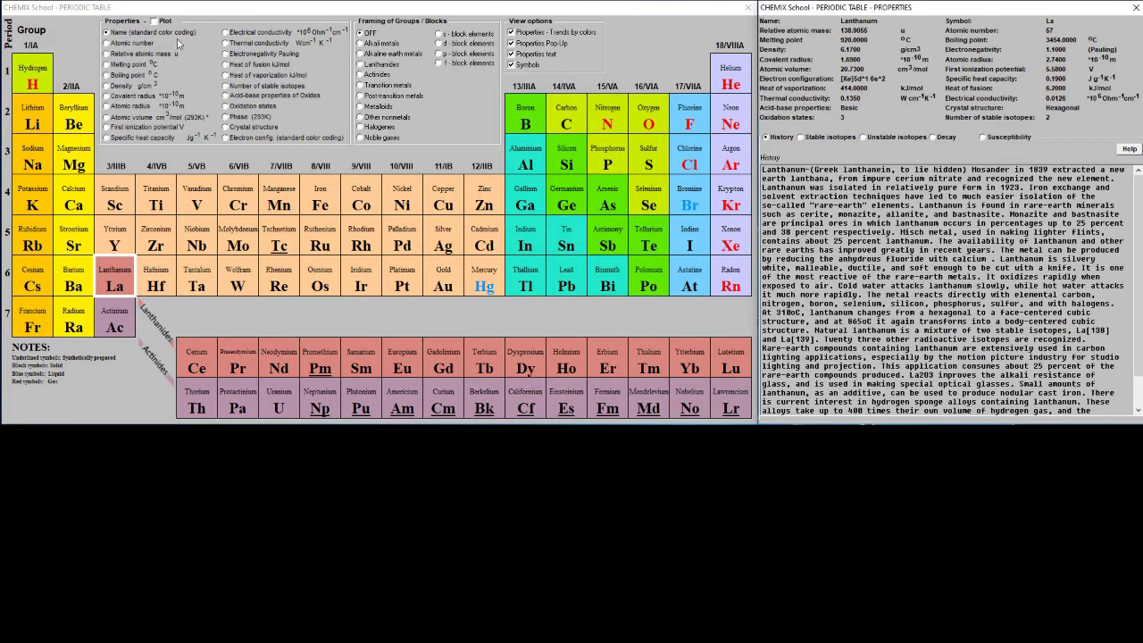
pyautogui.click(36, 73)
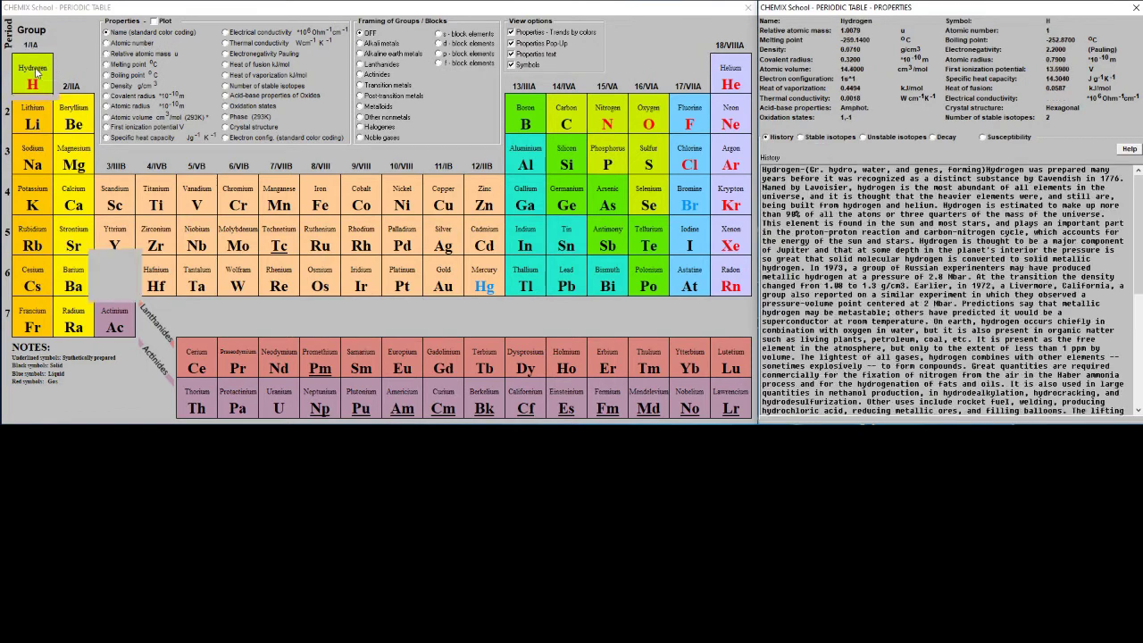
# - Colour the table by atomic number, melting point, density, radii, first ionization potential and specific heat
pyautogui.click(118, 53)
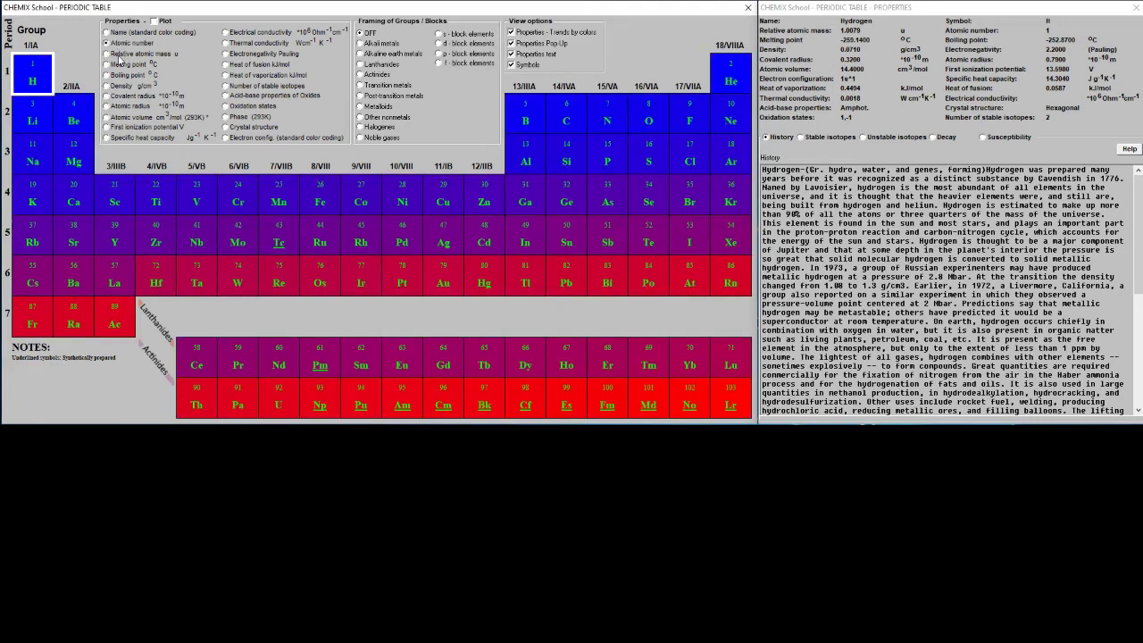
pyautogui.click(120, 64)
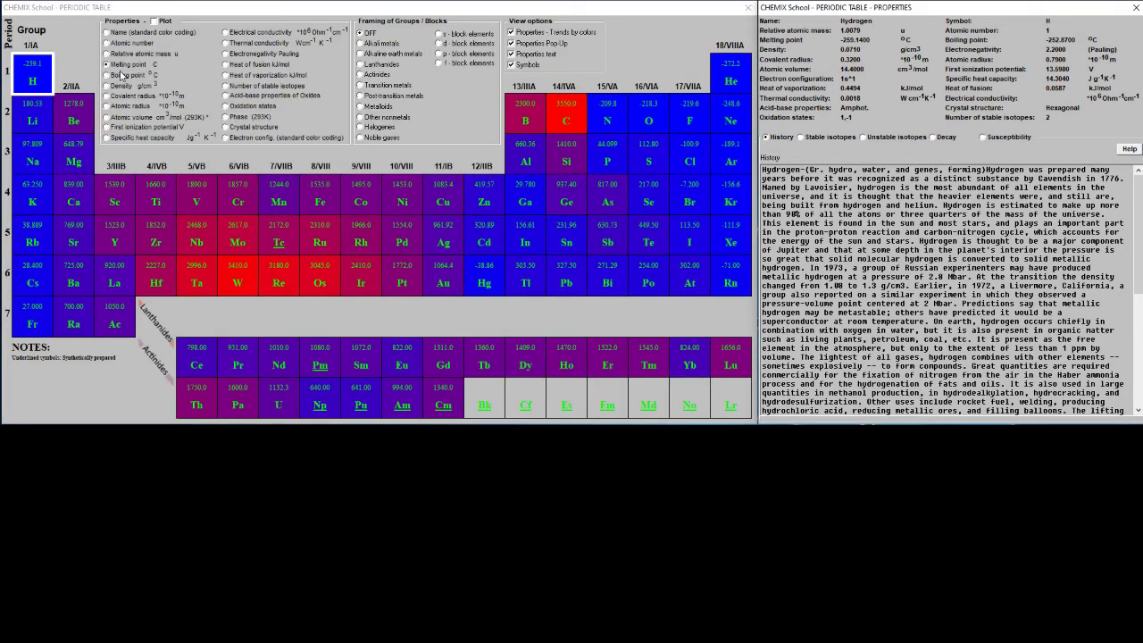
pyautogui.click(125, 86)
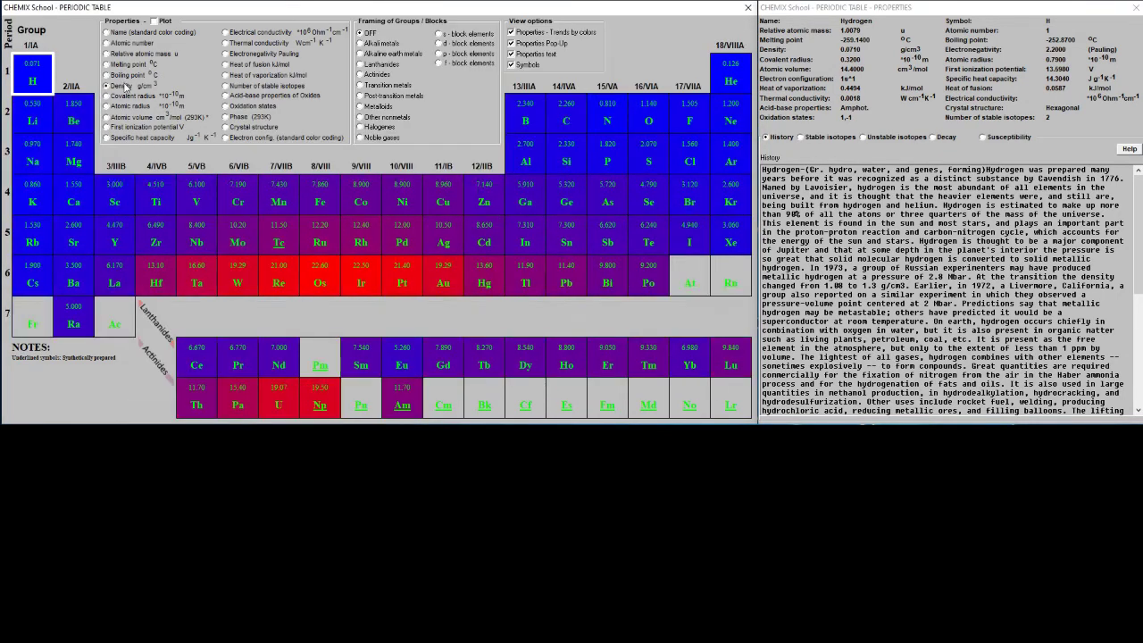
pyautogui.click(127, 95)
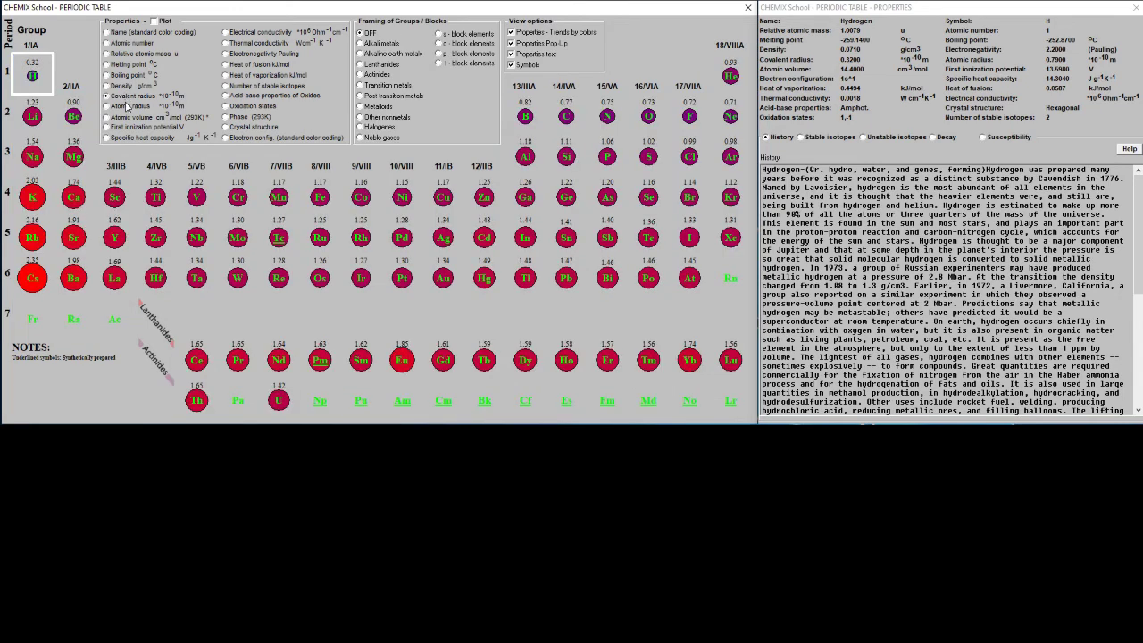
pyautogui.click(126, 106)
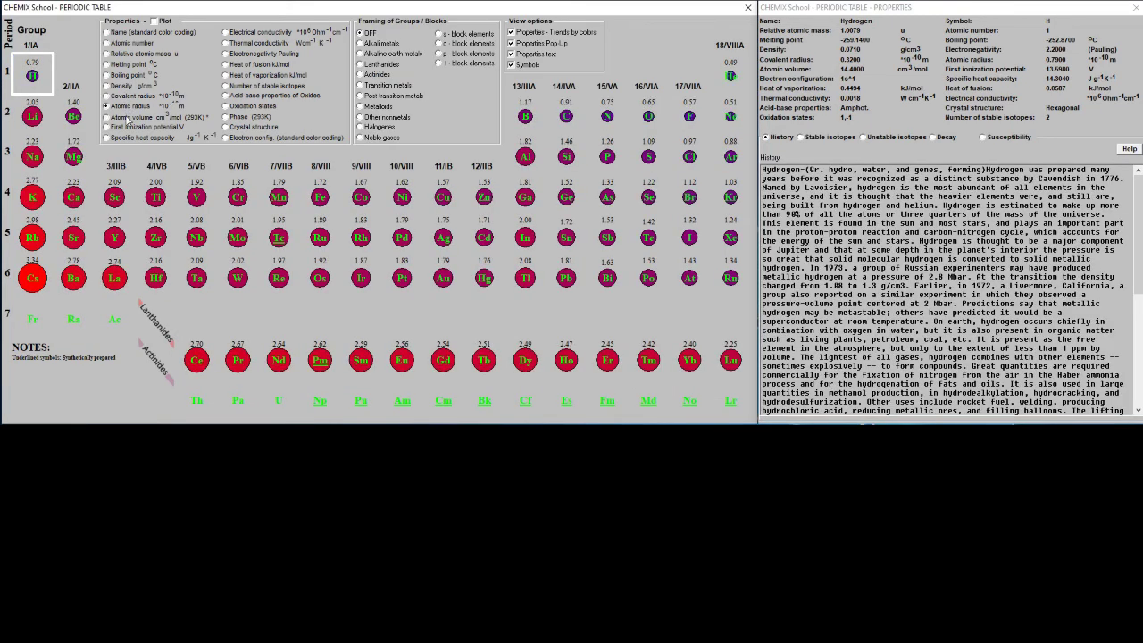
pyautogui.click(127, 127)
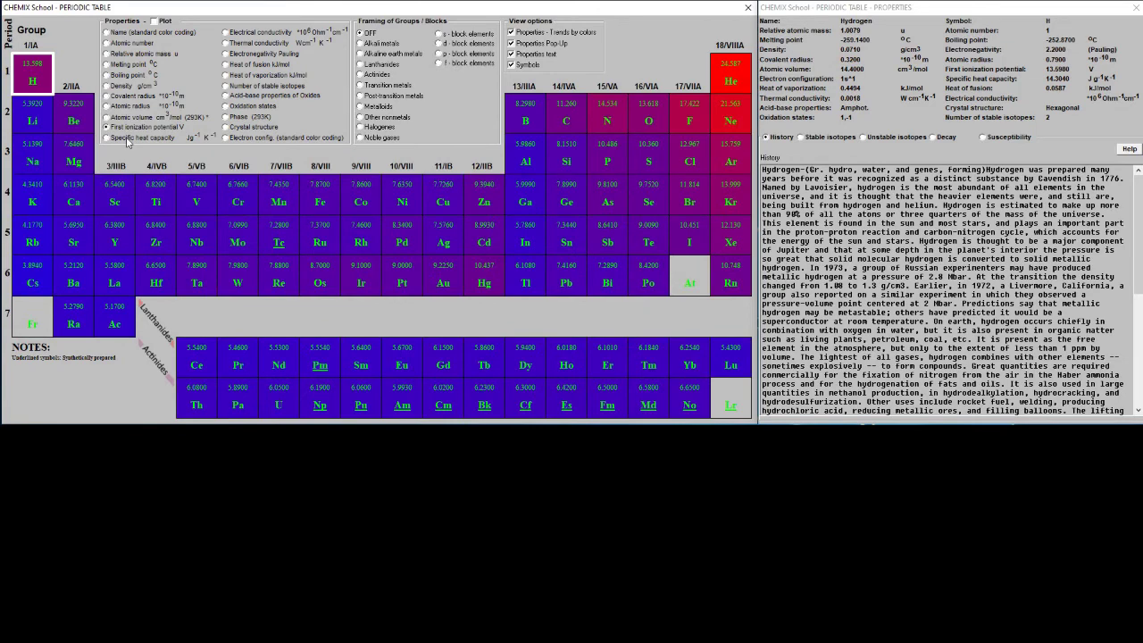
pyautogui.click(127, 138)
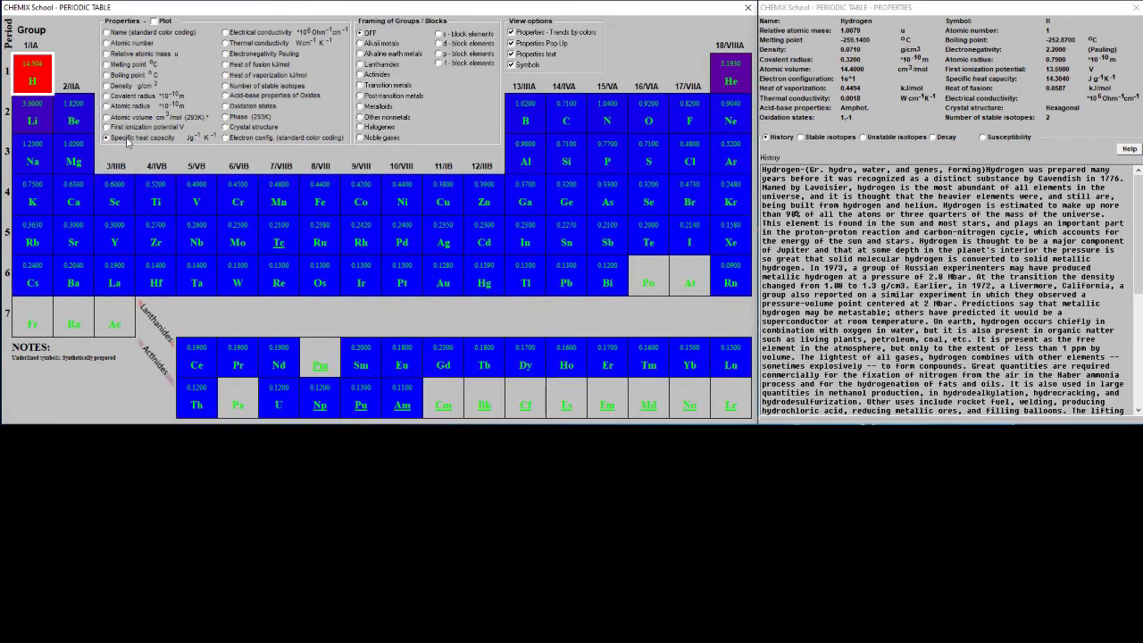
# - Cycle conductivity, electronegativity, fusion/vaporization heats, isotopes, acid-base, oxidation, phase, crystal structure, ending on electron configuration
pyautogui.click(262, 34)
pyautogui.click(259, 53)
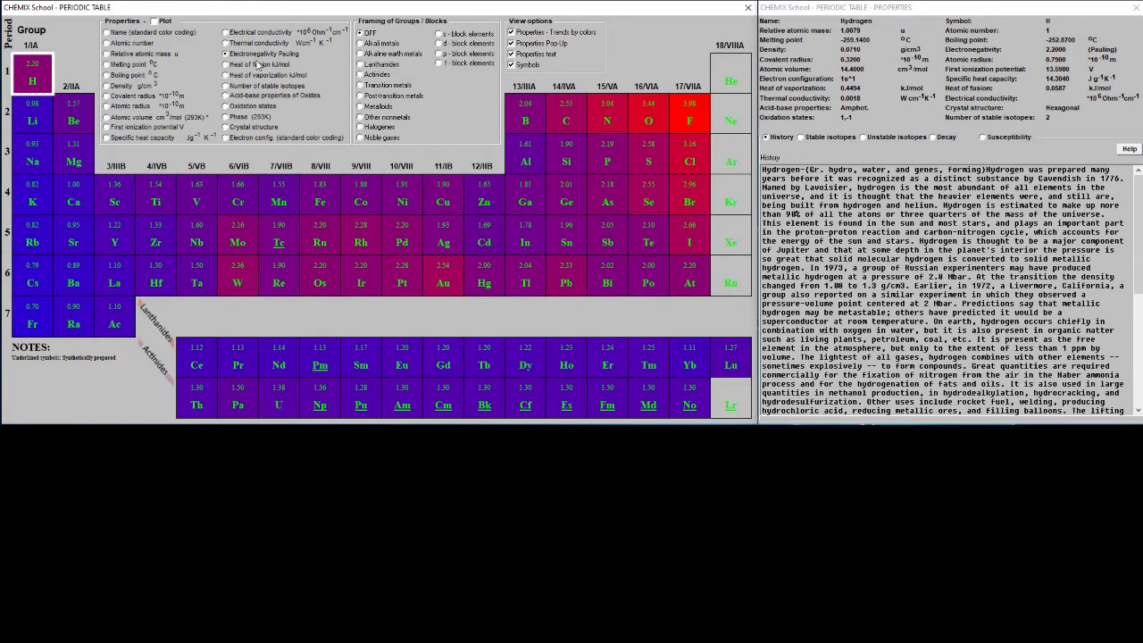
pyautogui.click(257, 64)
pyautogui.click(255, 75)
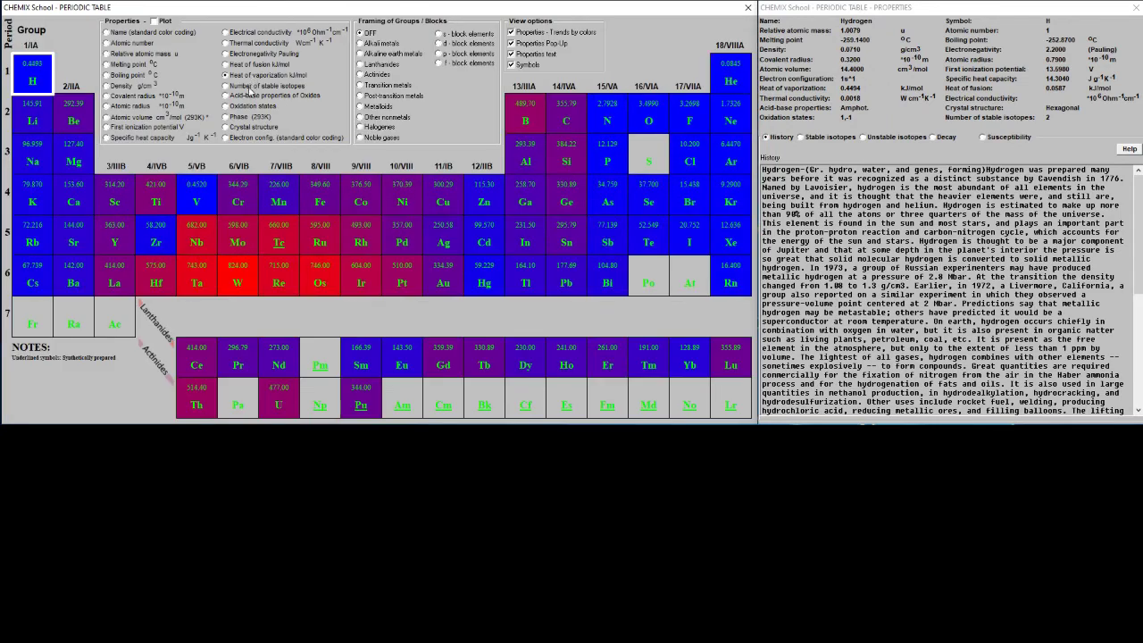
pyautogui.click(250, 88)
pyautogui.click(249, 95)
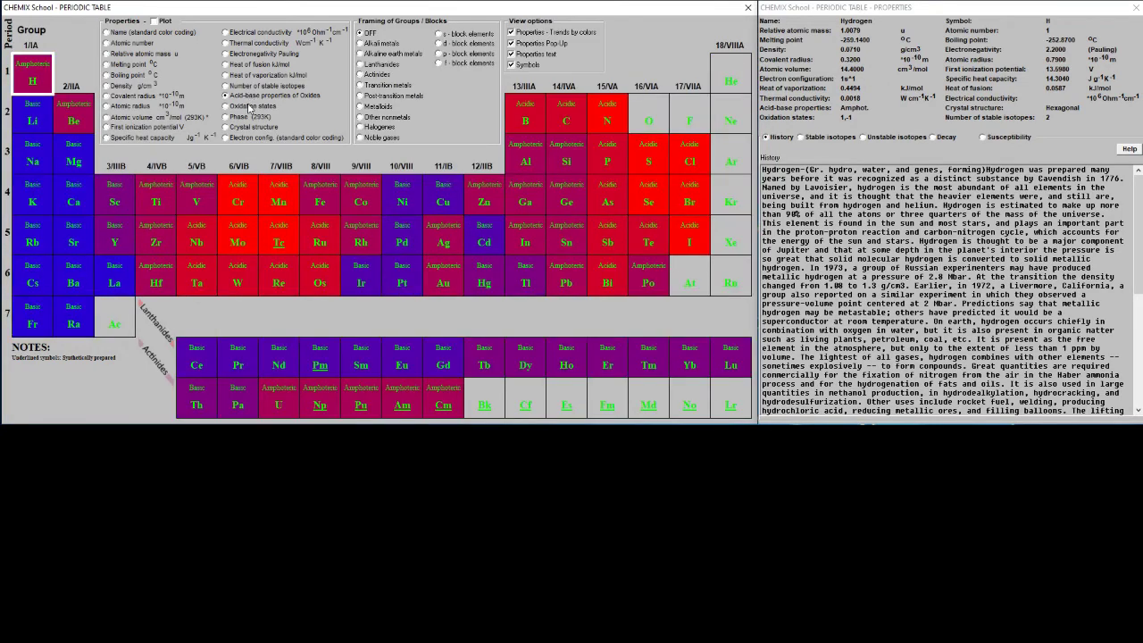
pyautogui.click(251, 106)
pyautogui.click(248, 117)
pyautogui.click(251, 126)
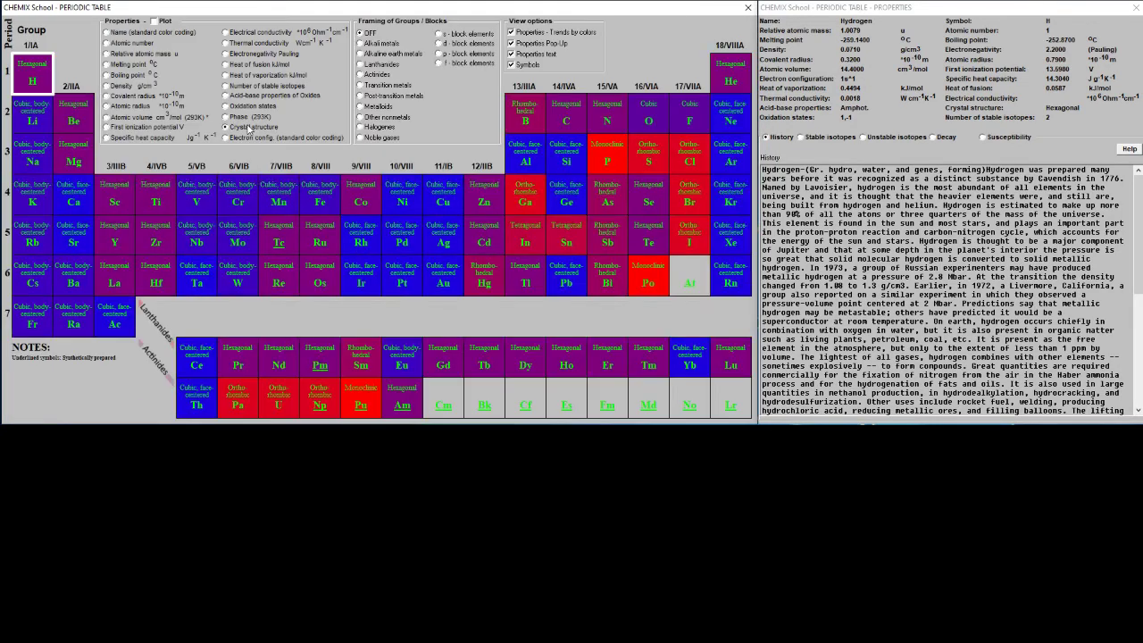
pyautogui.click(252, 138)
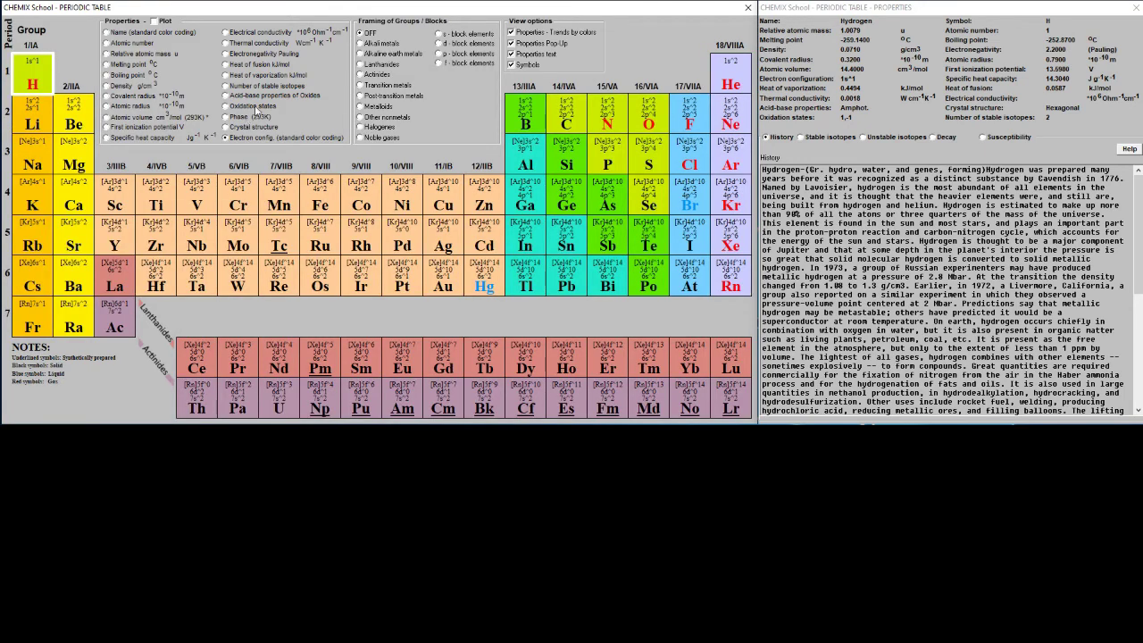
# - Restore element names and step from helium through Li, Be, B to carbon (mass 12.010)
pyautogui.click(117, 34)
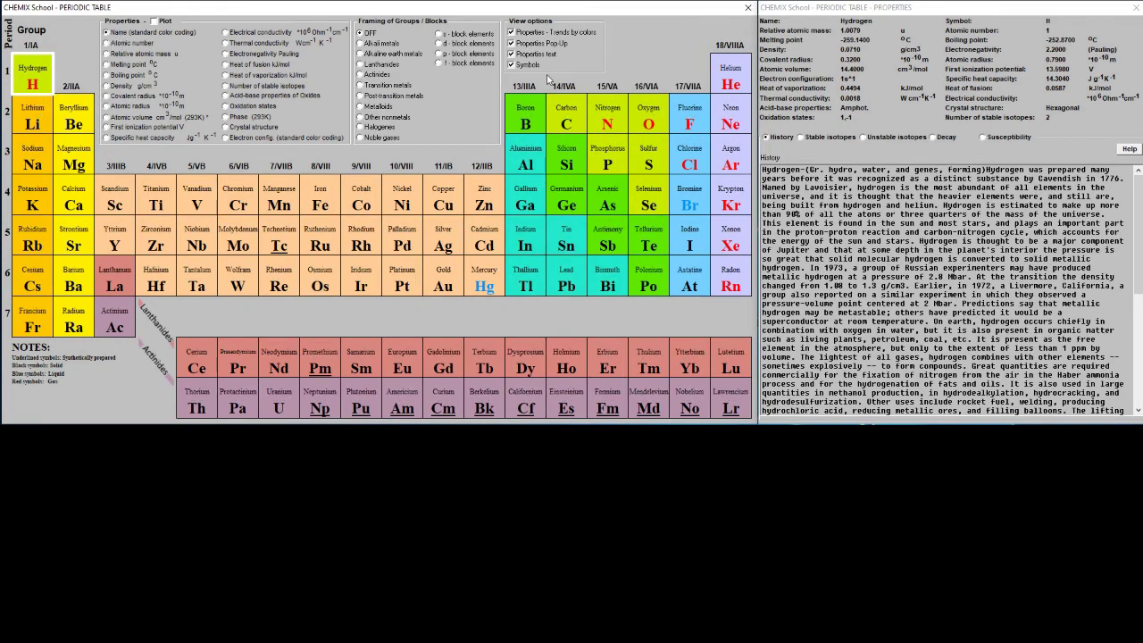
pyautogui.click(722, 64)
pyautogui.click(41, 112)
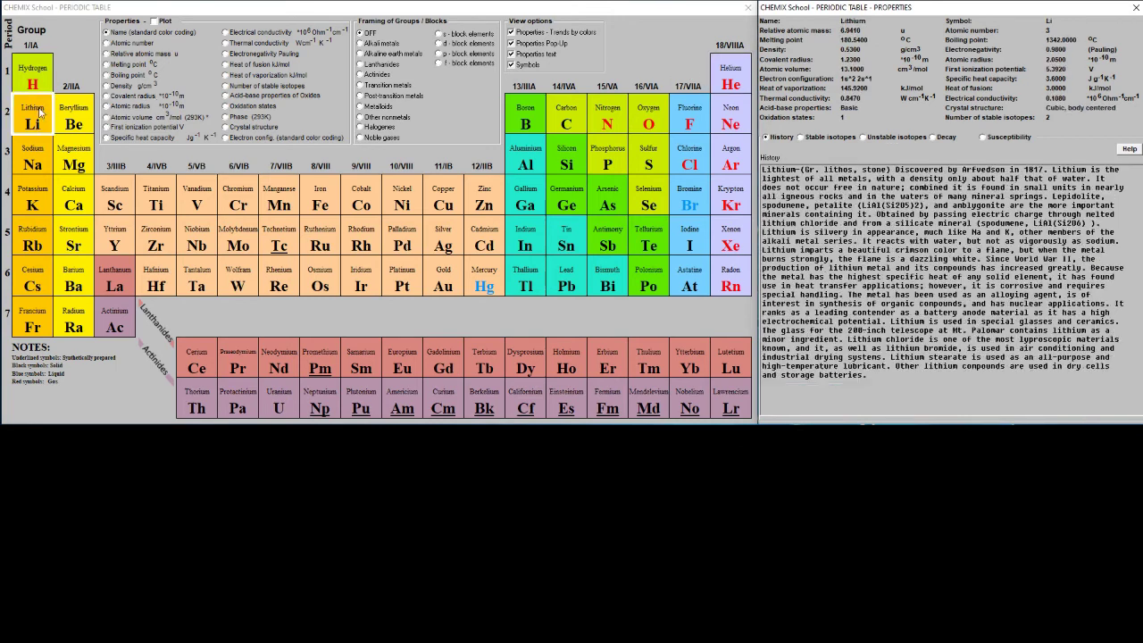
pyautogui.click(77, 118)
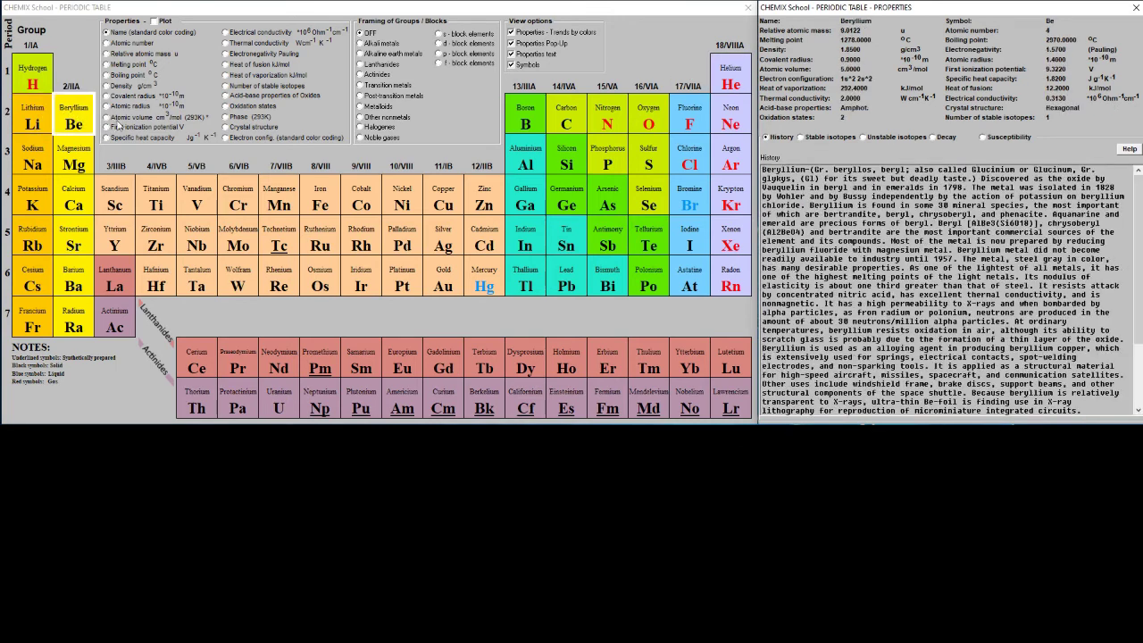
pyautogui.click(525, 125)
pyautogui.click(564, 121)
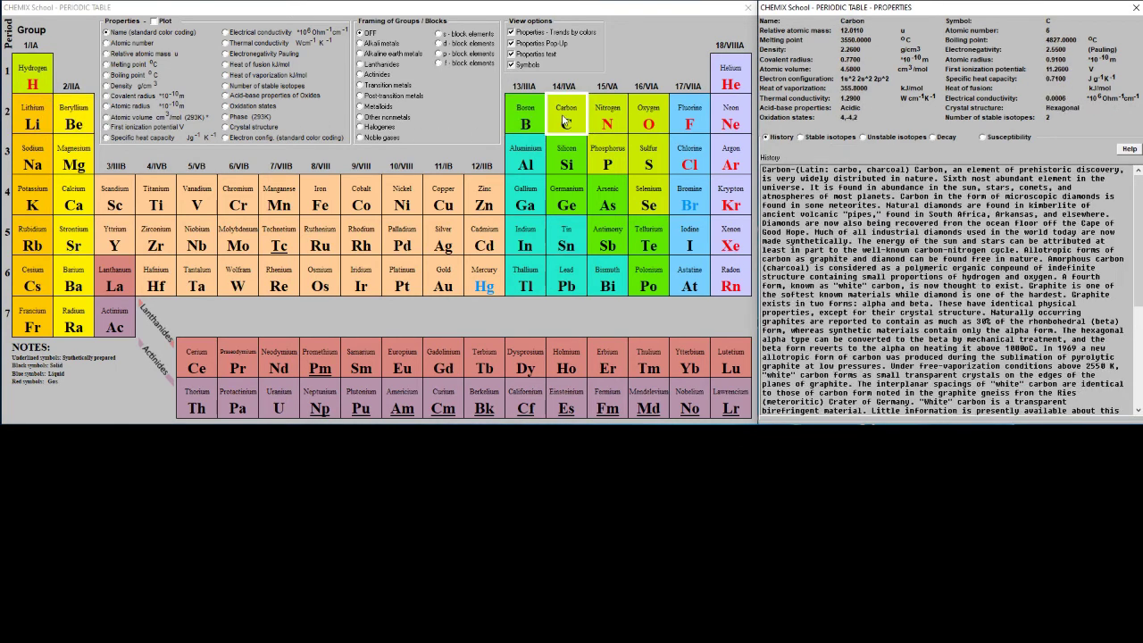